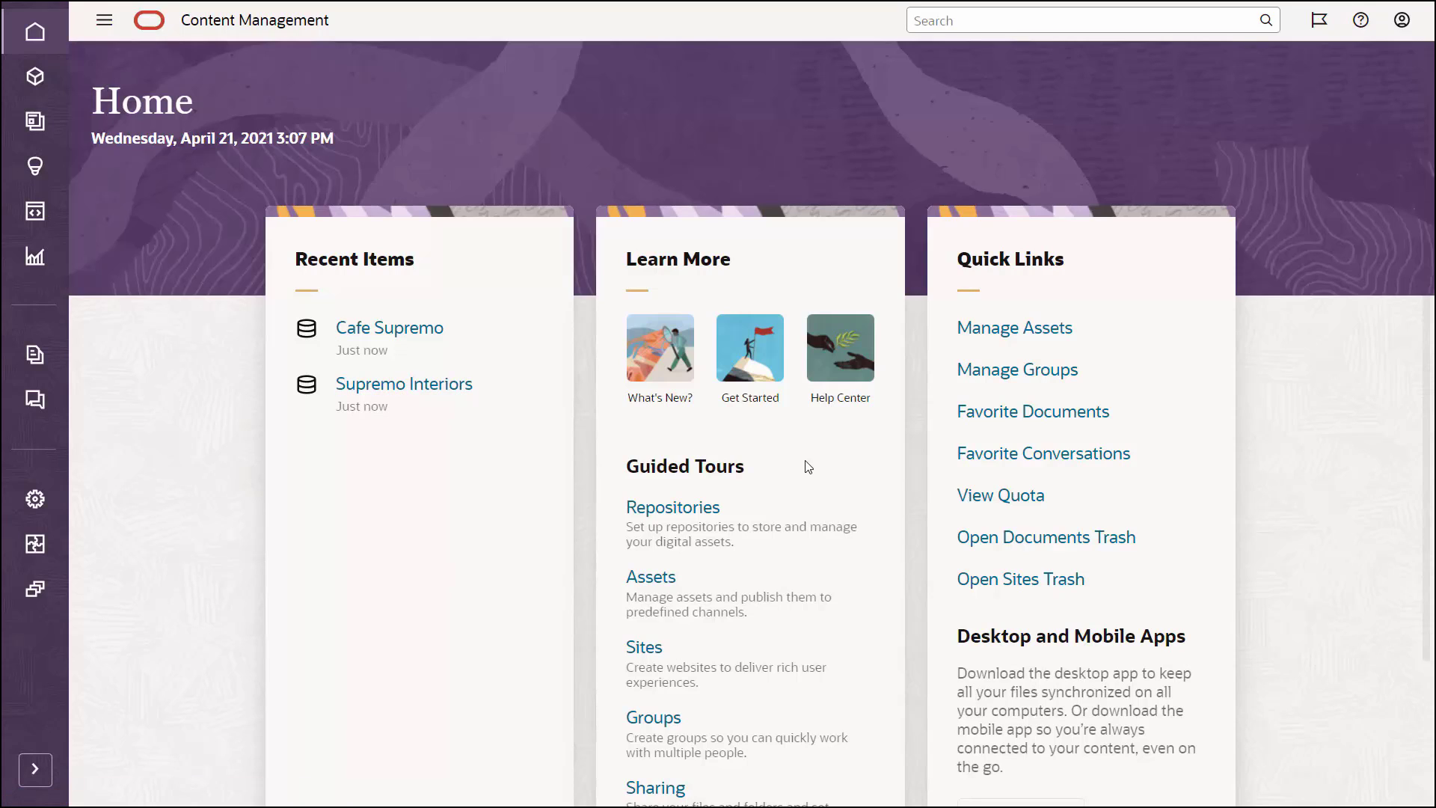
# Scroll through the Home dashboard, then open the avatar's user account menu.
pyautogui.scroll(-2, 777, 344)
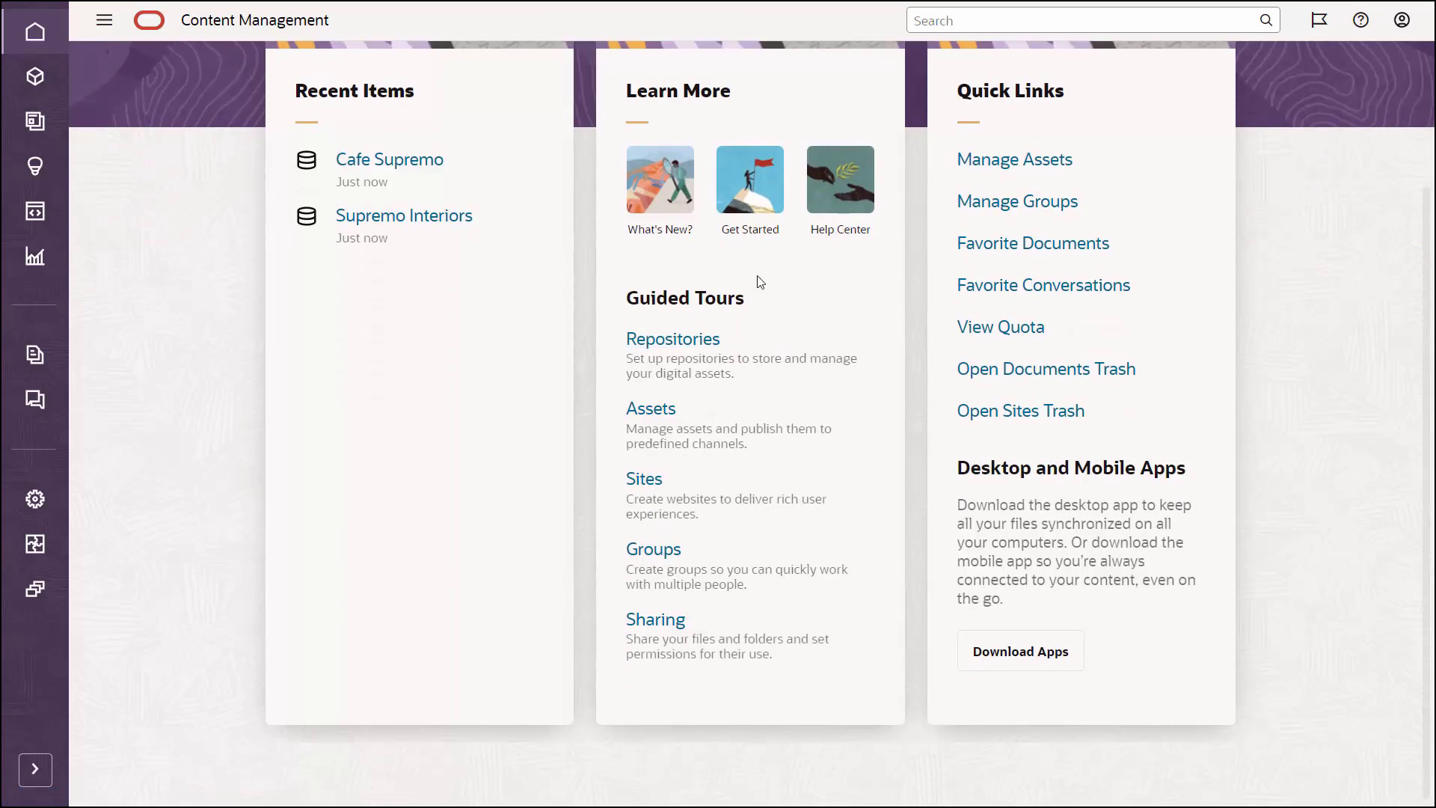
pyautogui.scroll(1, 747, 306)
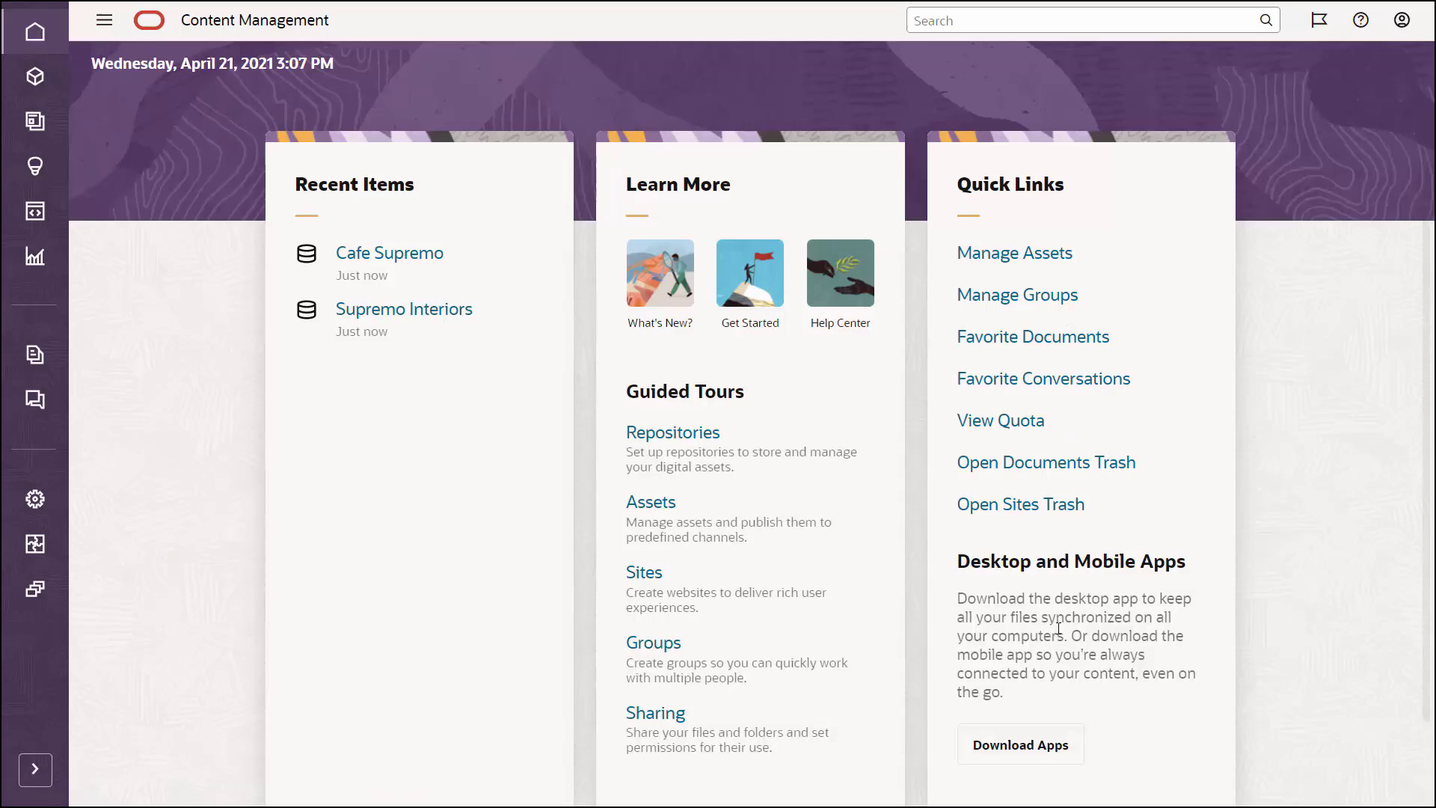
pyautogui.click(1401, 20)
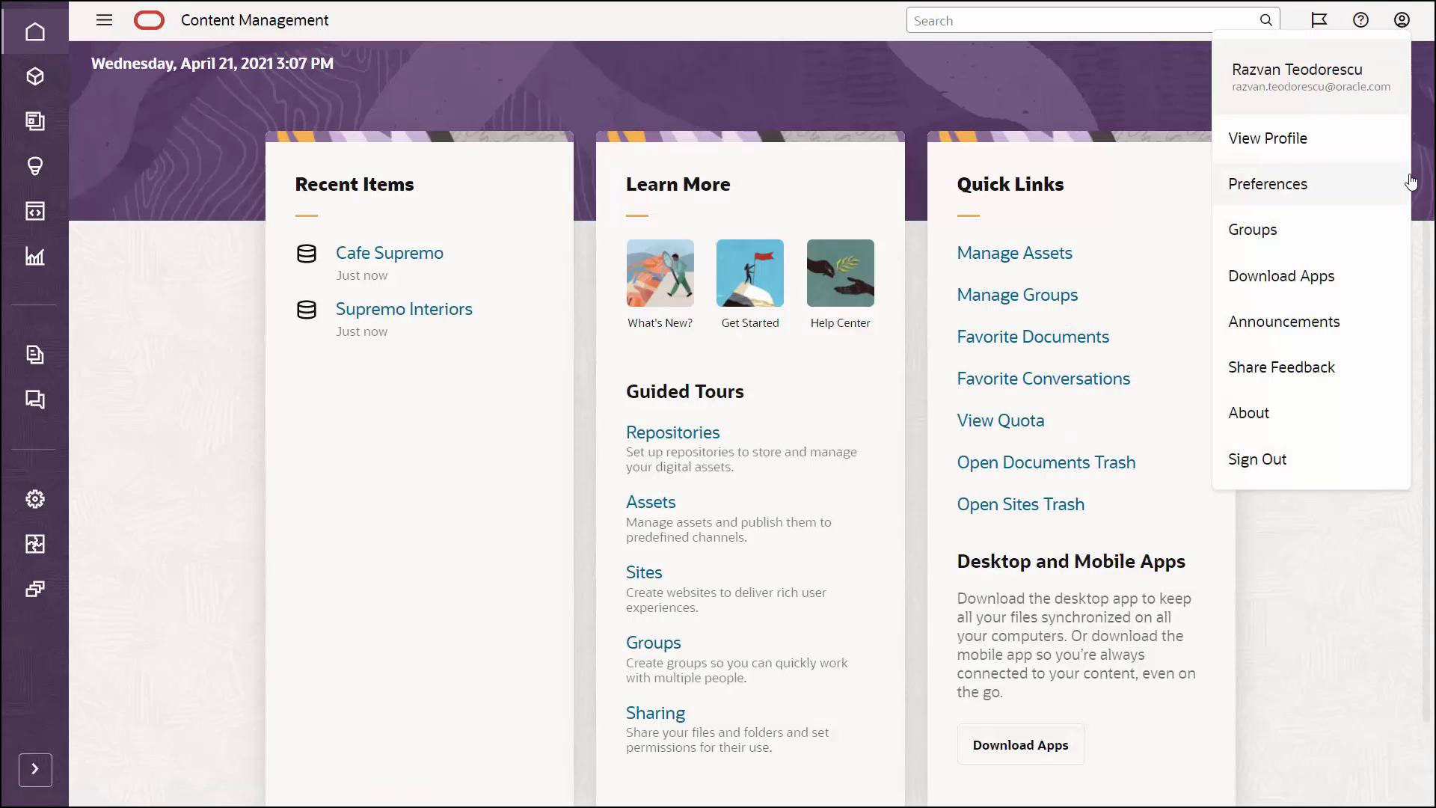
# Open Preferences and view the Notifications preference section.
pyautogui.click(1332, 189)
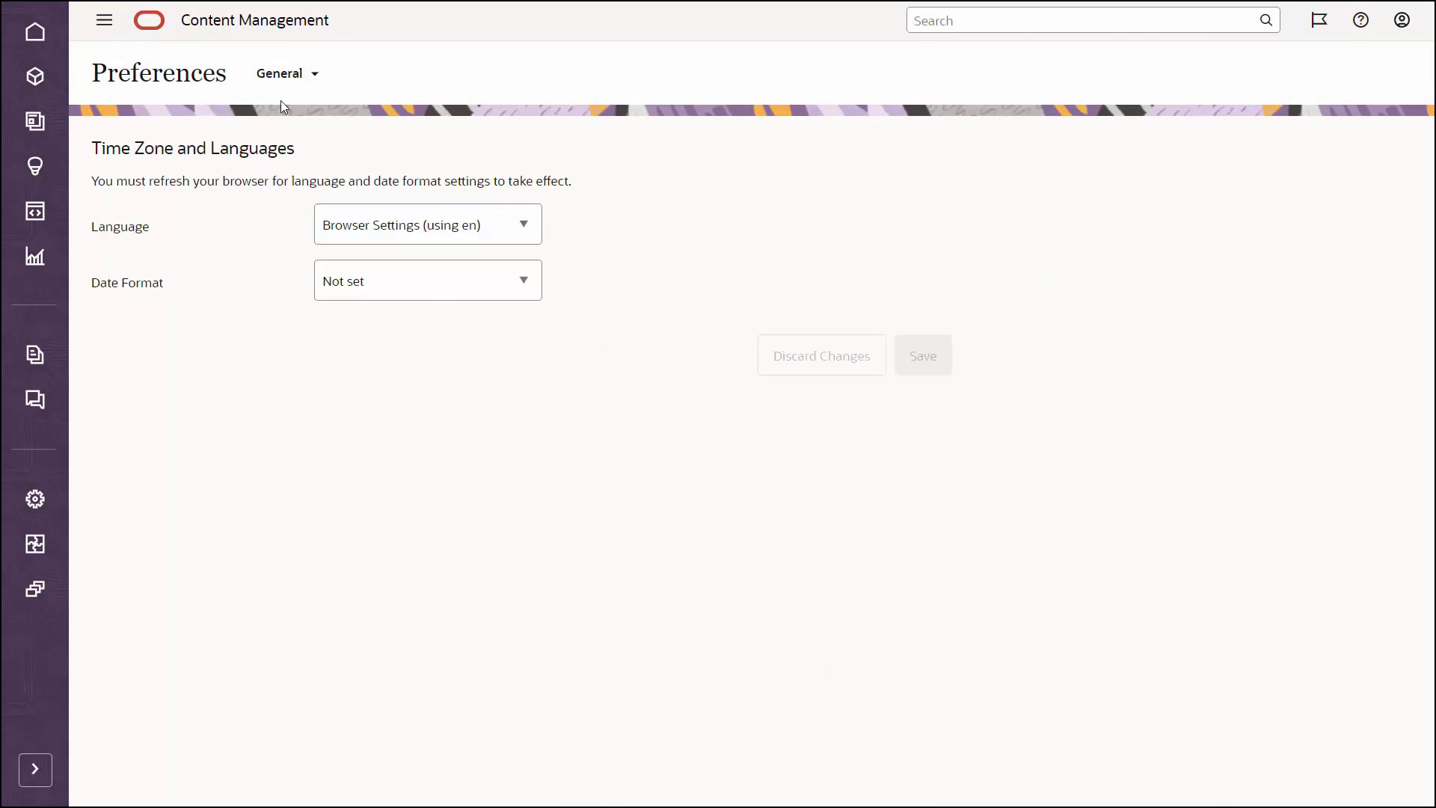
pyautogui.click(312, 75)
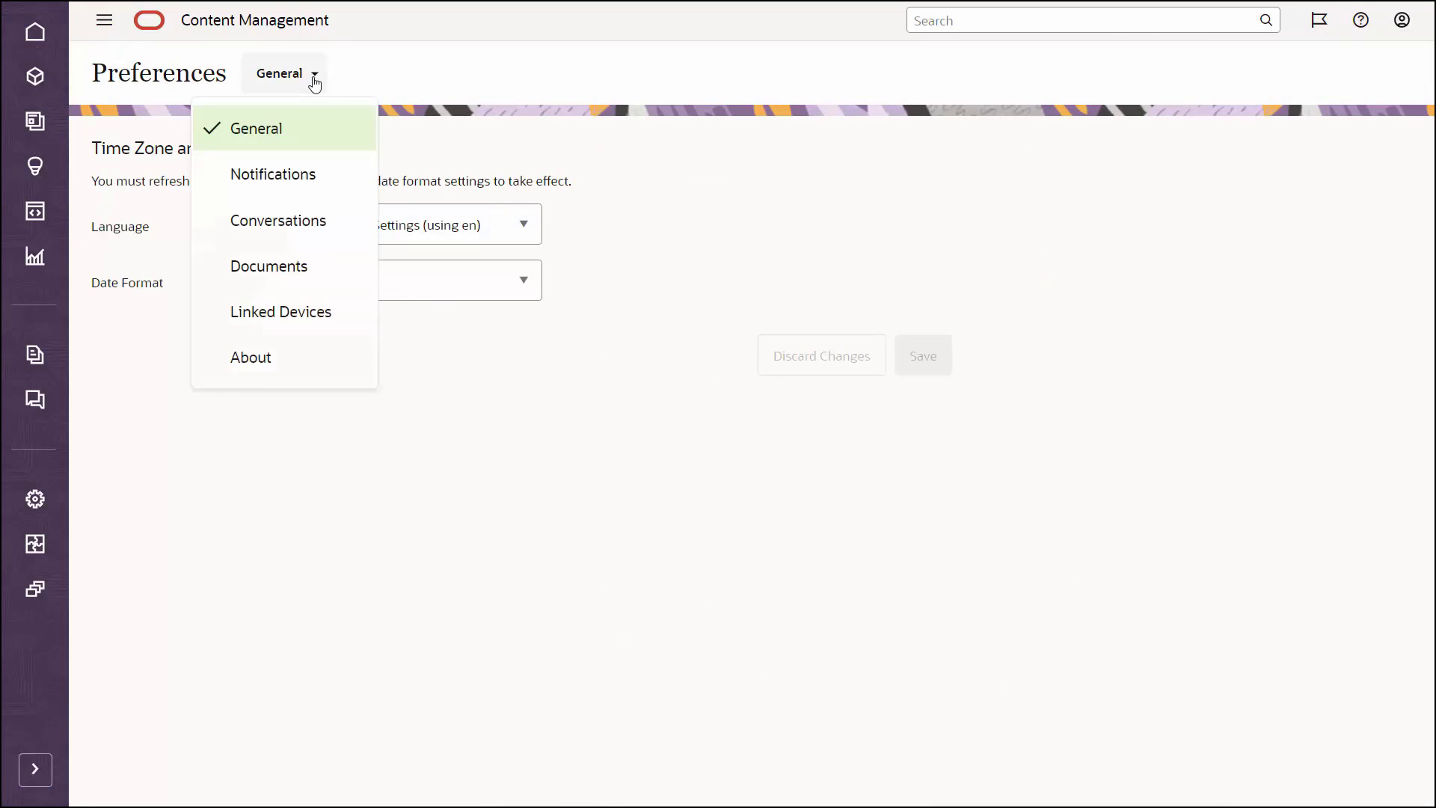
pyautogui.click(314, 178)
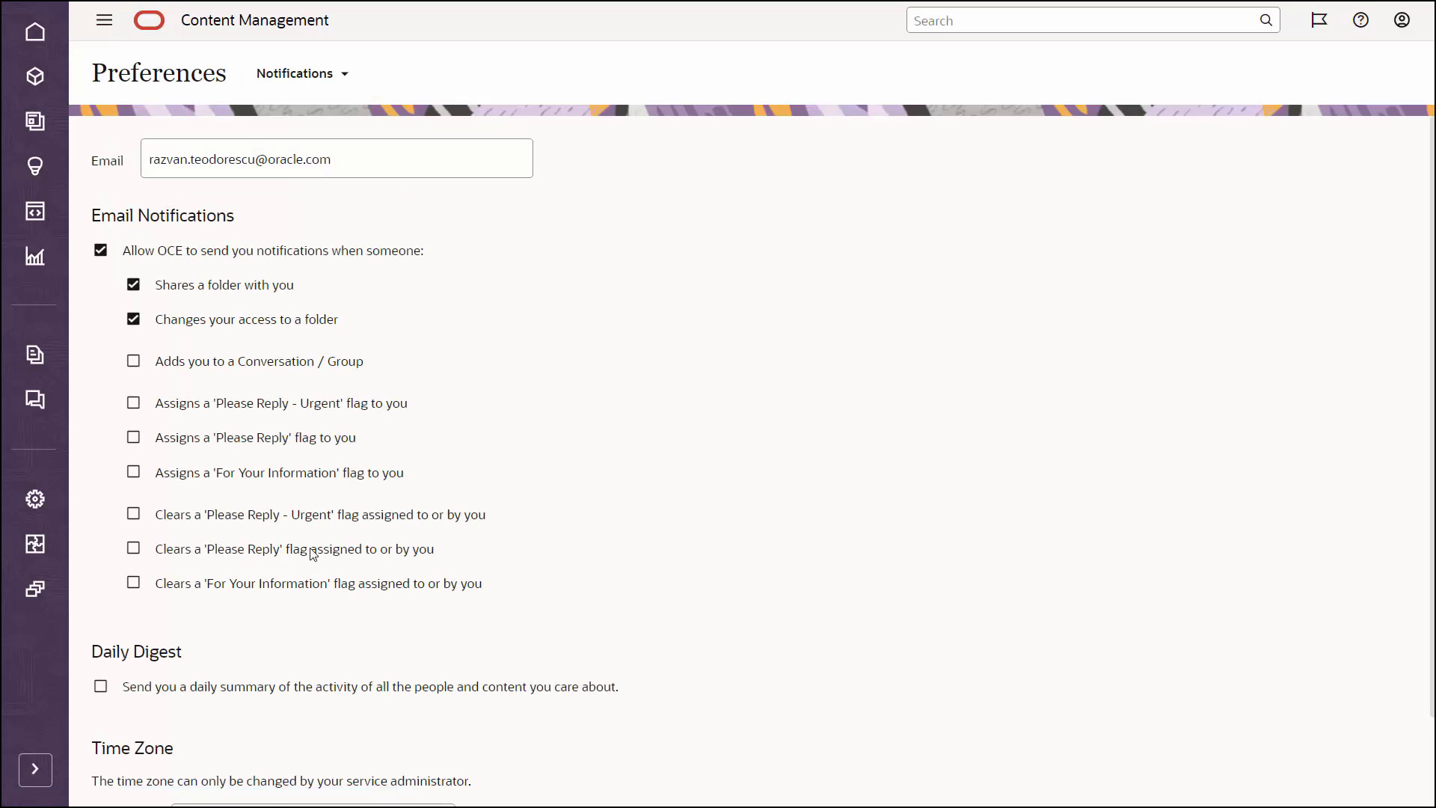
pyautogui.scroll(-2, 297, 686)
# Switch to Documents preferences, showing 2.75 GB of 5.00 GB used and public links allowed.
pyautogui.click(334, 75)
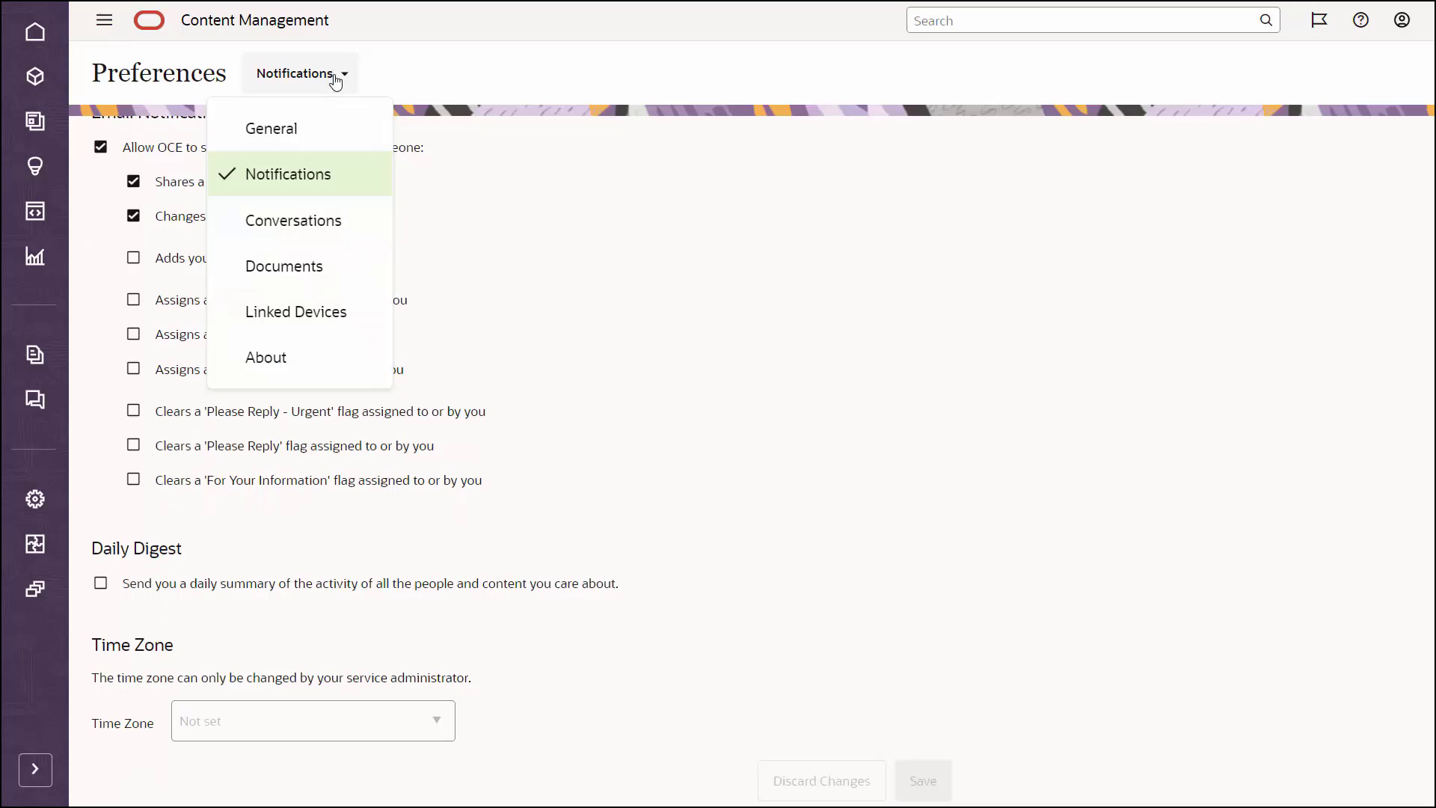
pyautogui.click(335, 267)
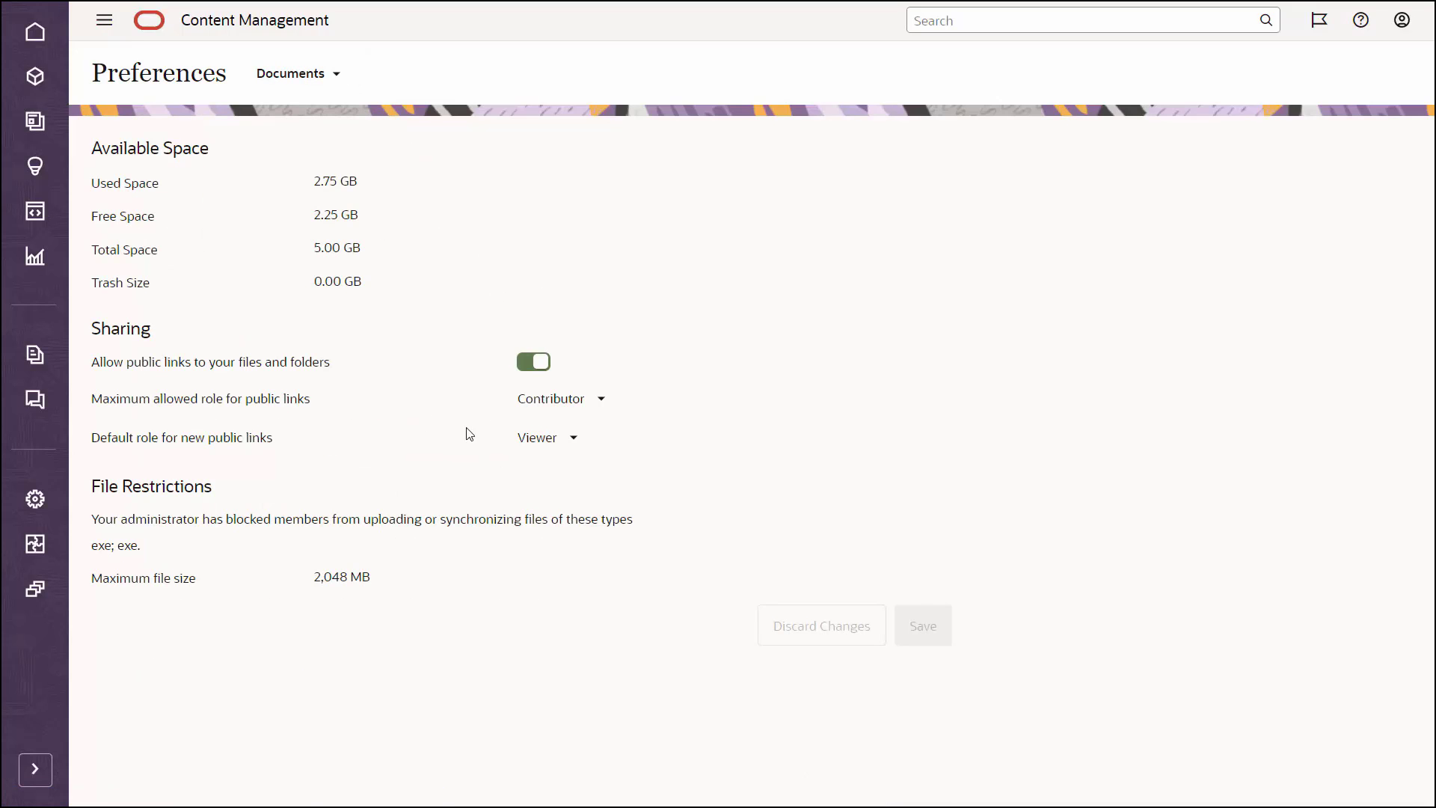
pyautogui.click(333, 75)
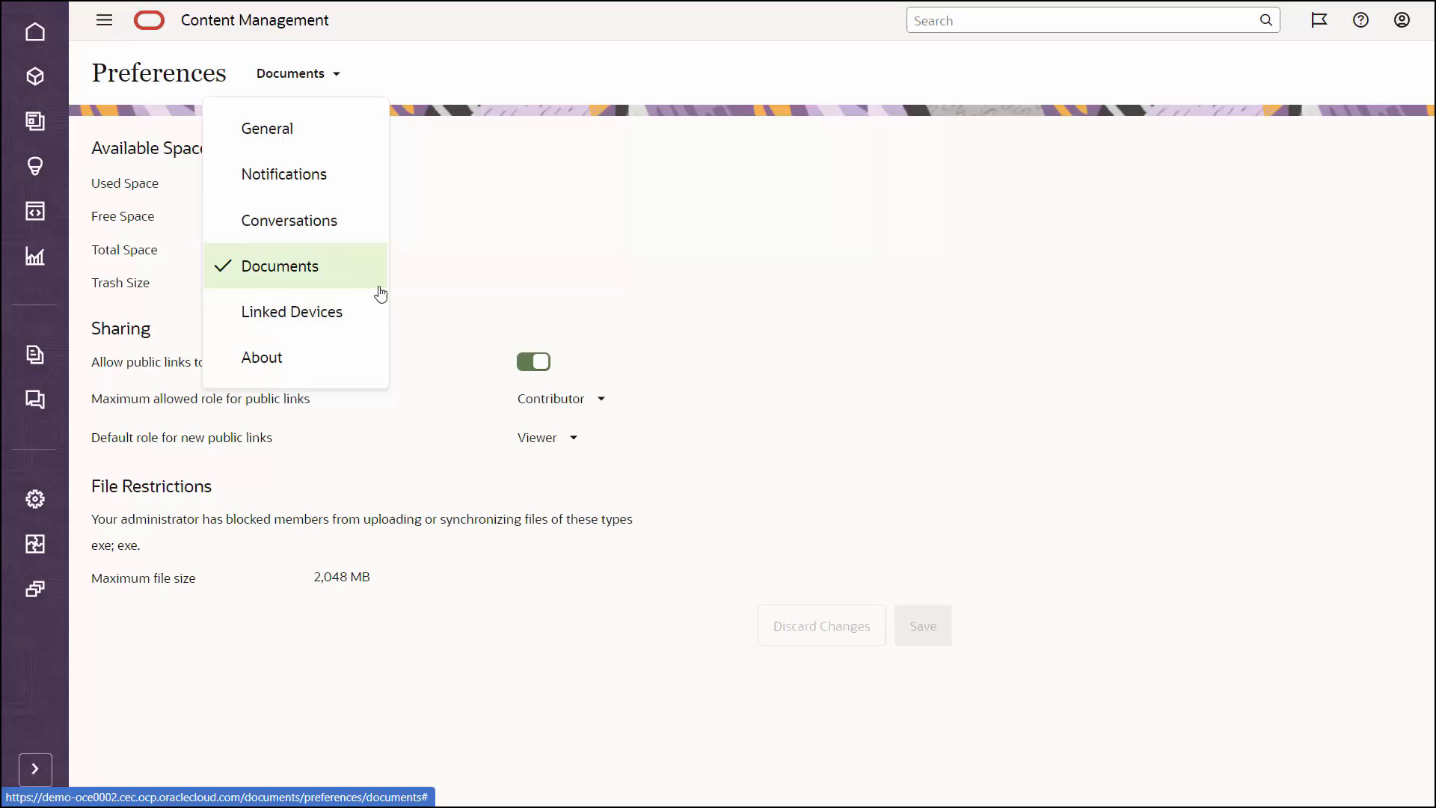
pyautogui.click(739, 271)
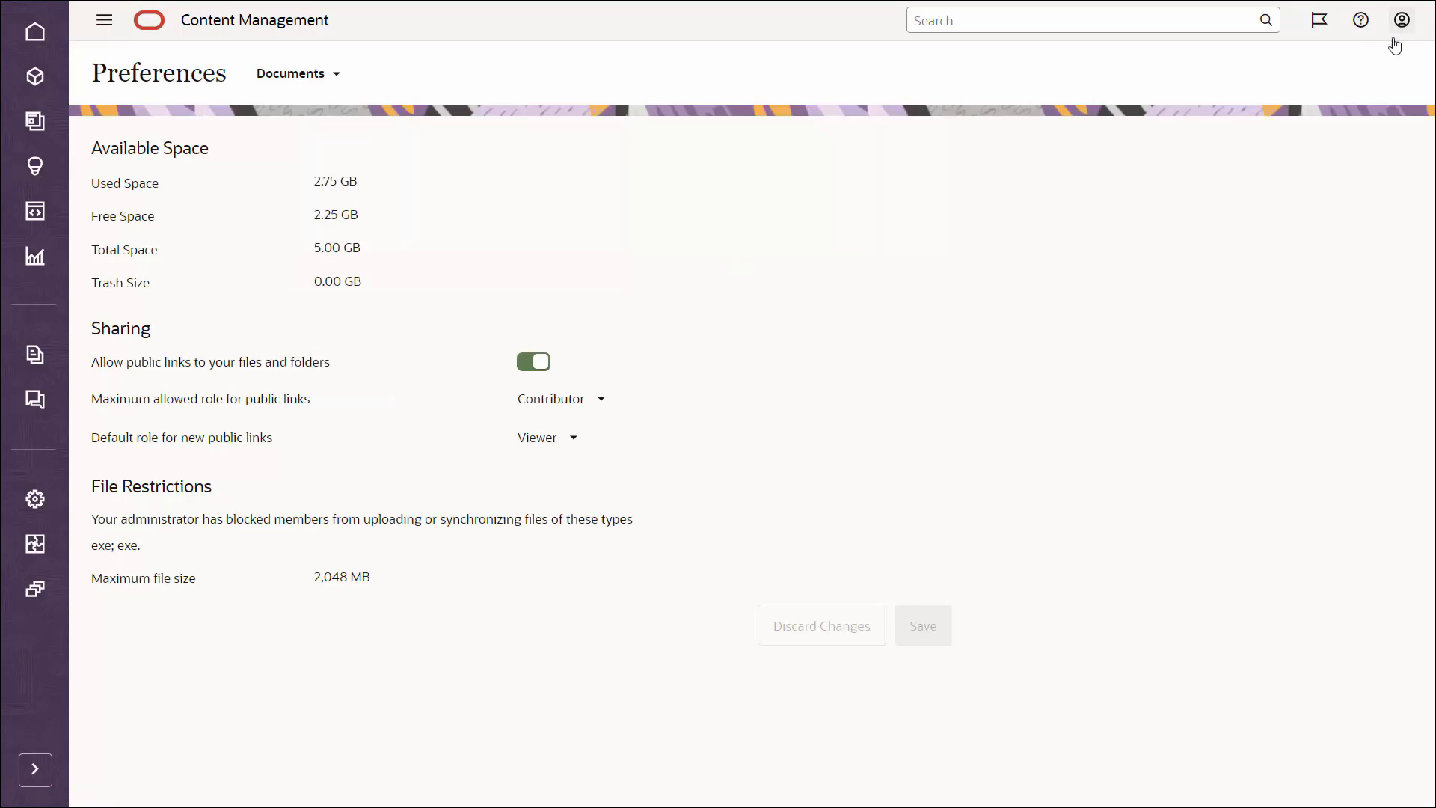
# Page through the product announcements to General Updates, then dismiss them.
pyautogui.click(1400, 28)
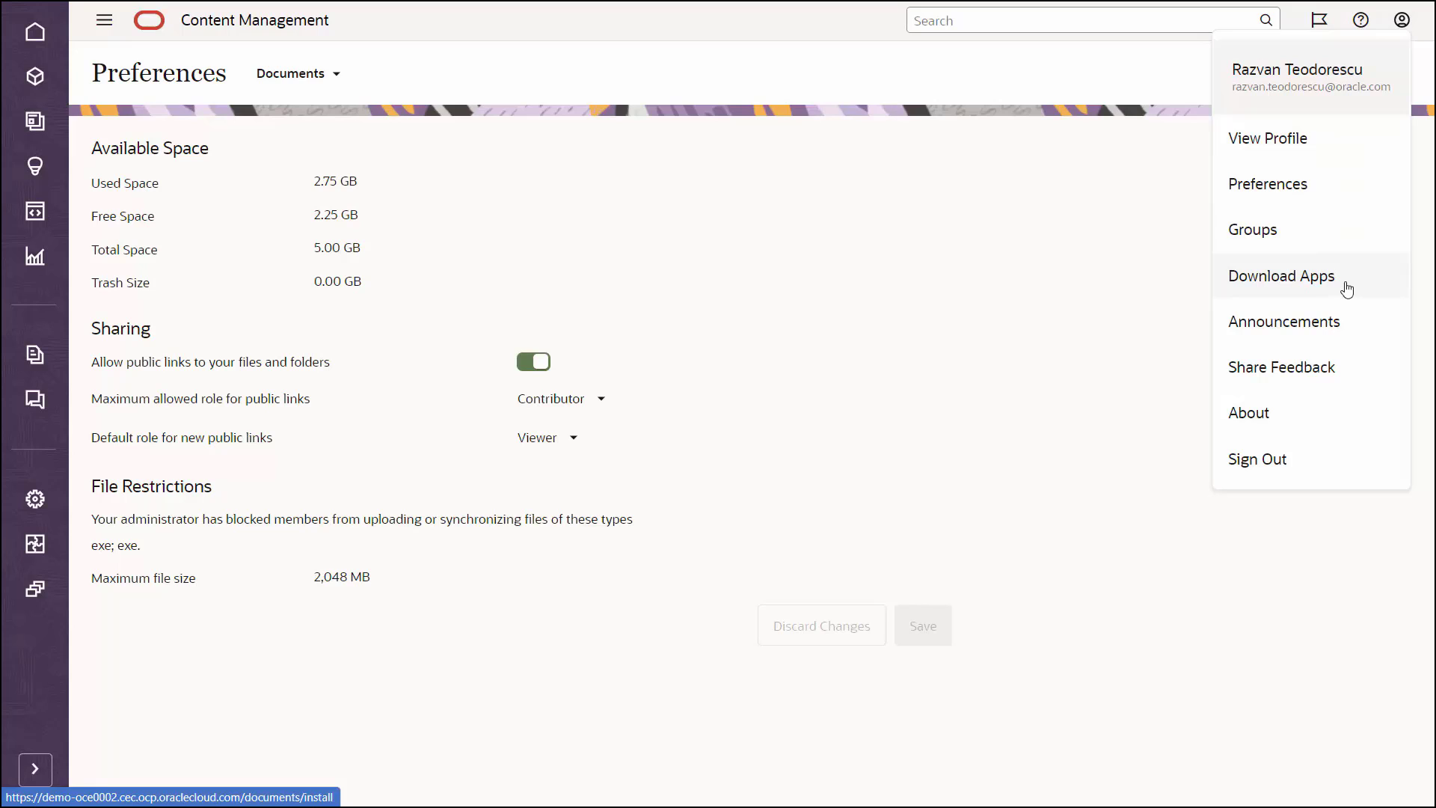
pyautogui.click(1346, 327)
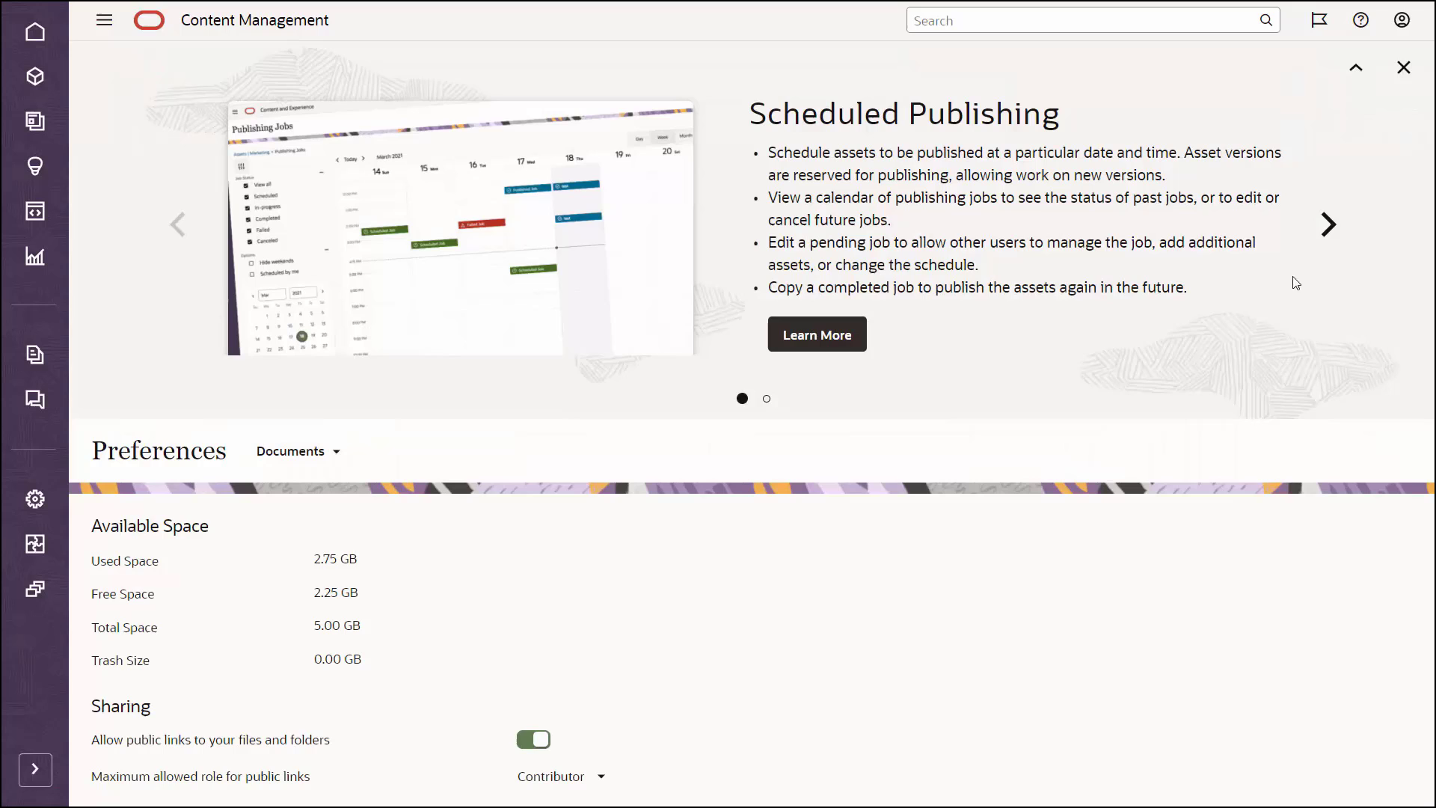
pyautogui.click(1329, 225)
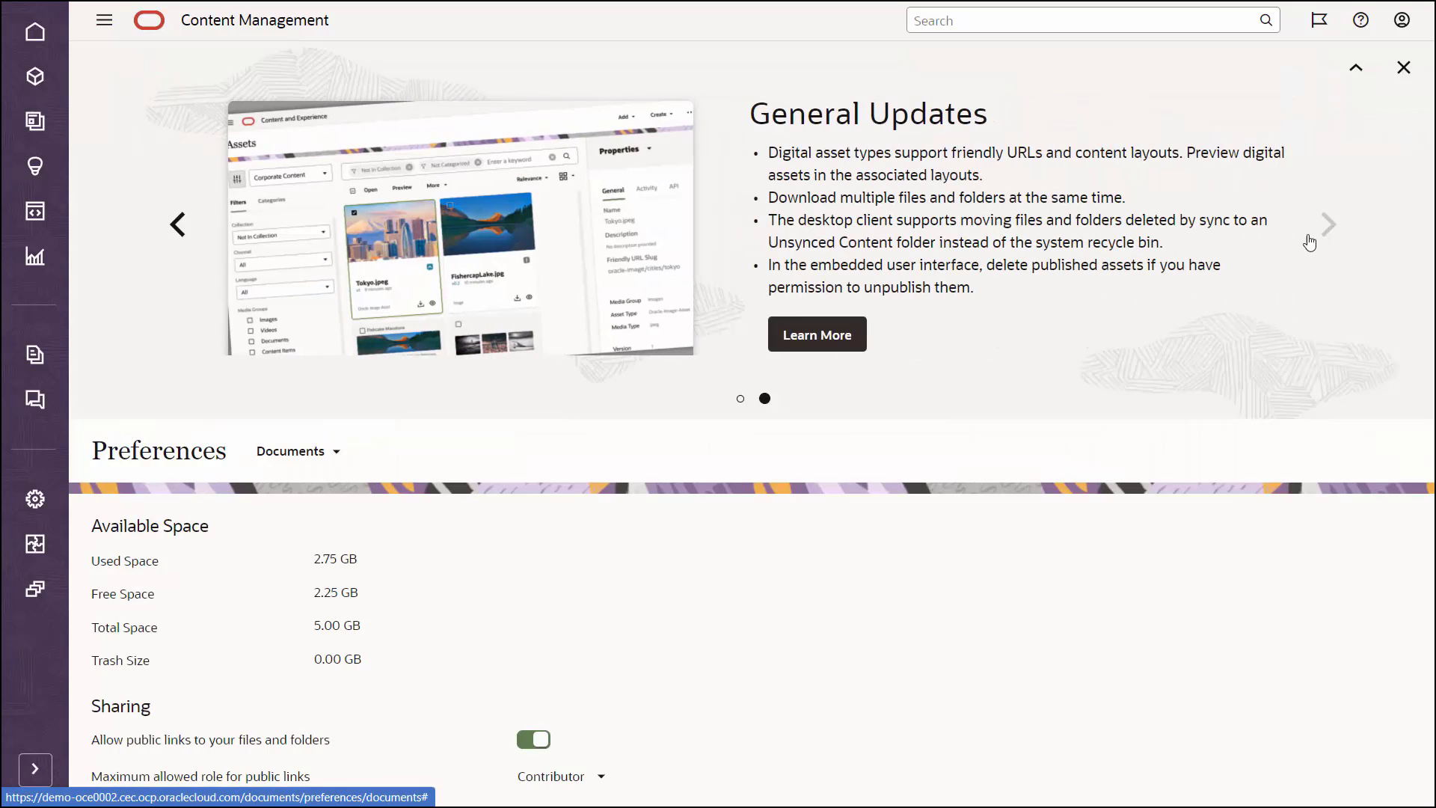
pyautogui.click(1404, 68)
# Show the About information with version 21.2.1 and build 1.2121ec.20.
pyautogui.click(1401, 30)
pyautogui.click(433, 317)
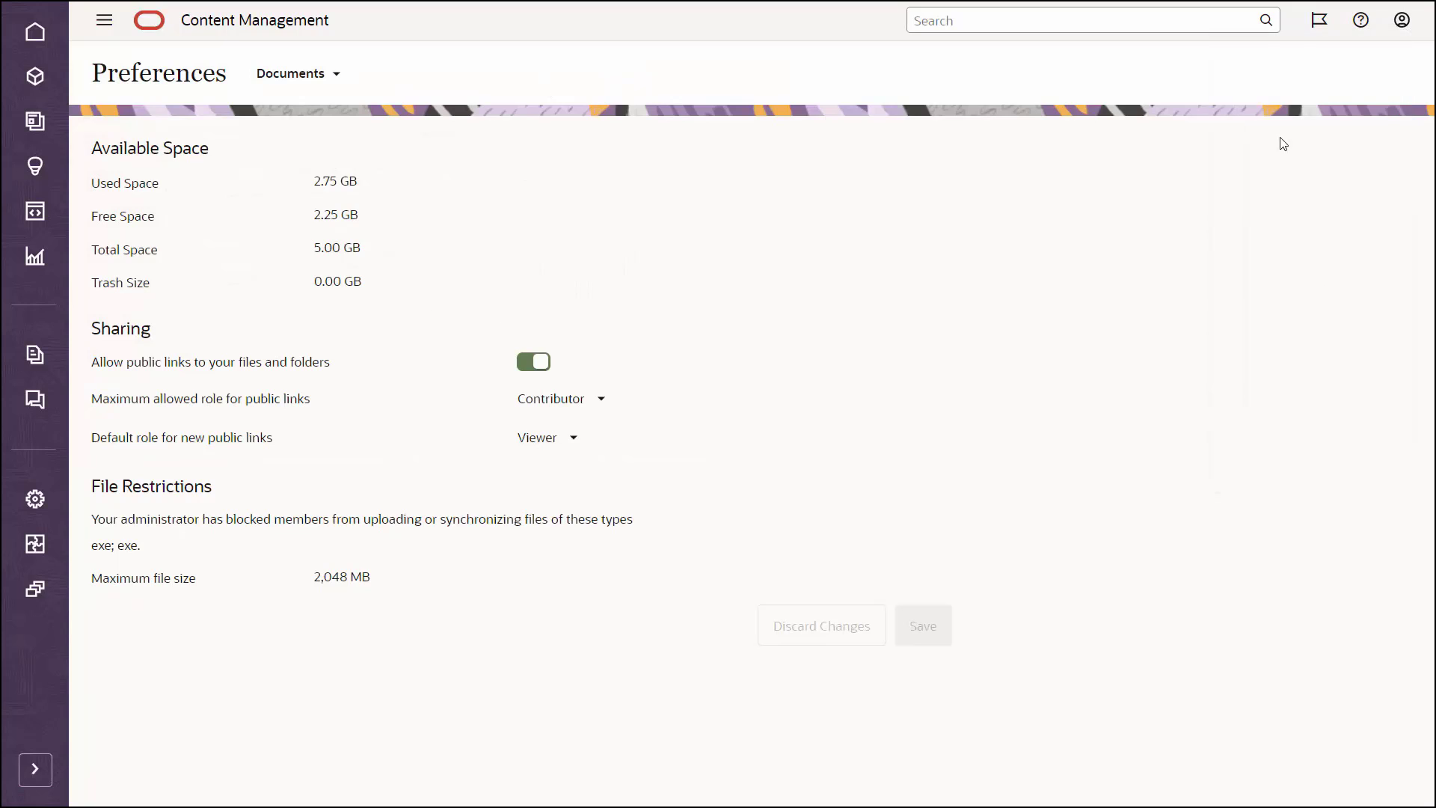
pyautogui.click(1402, 24)
pyautogui.click(1313, 420)
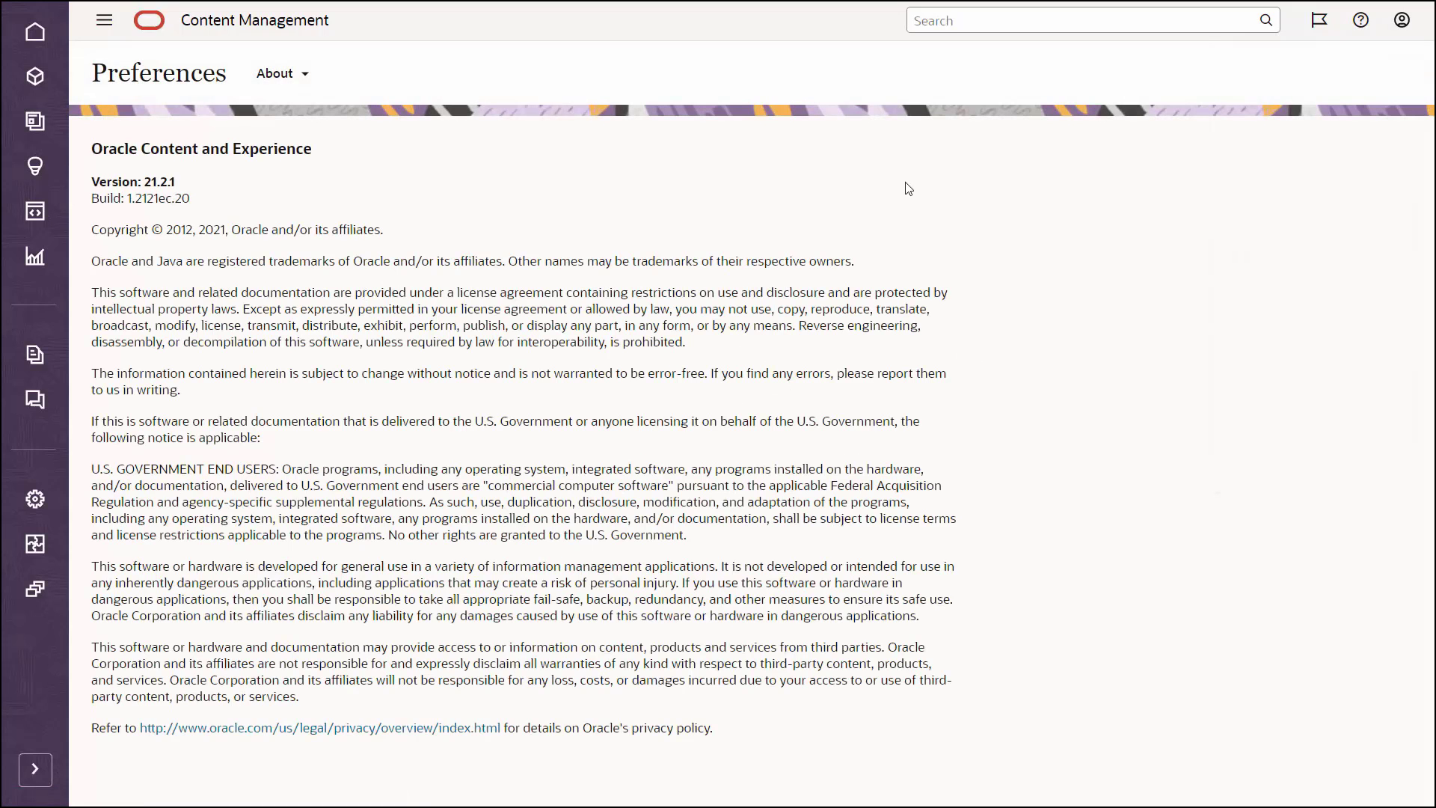
# View your user profile, then open Groups showing Demo Admins with 6 members.
pyautogui.click(1401, 21)
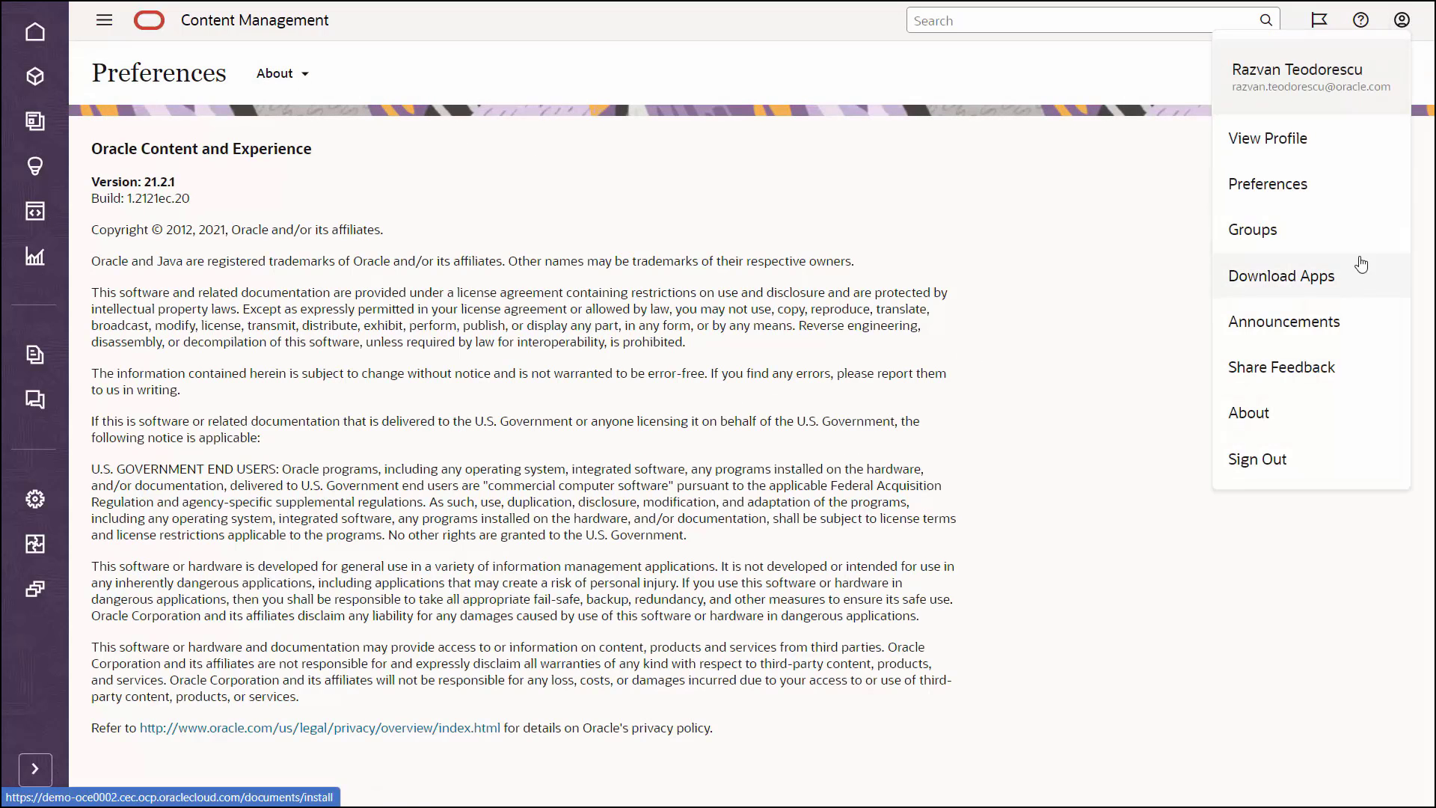
pyautogui.click(1328, 149)
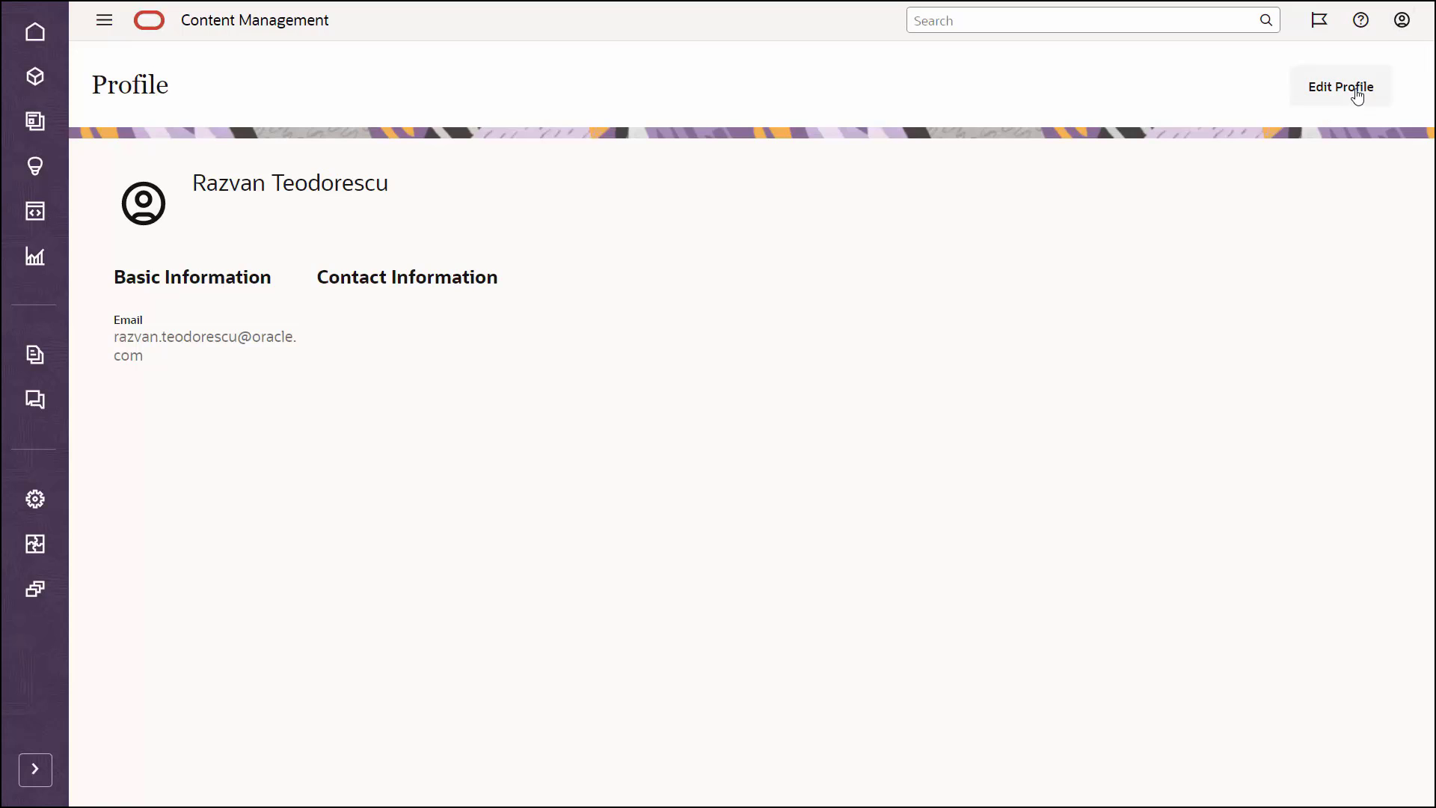
pyautogui.click(1399, 34)
pyautogui.click(1339, 231)
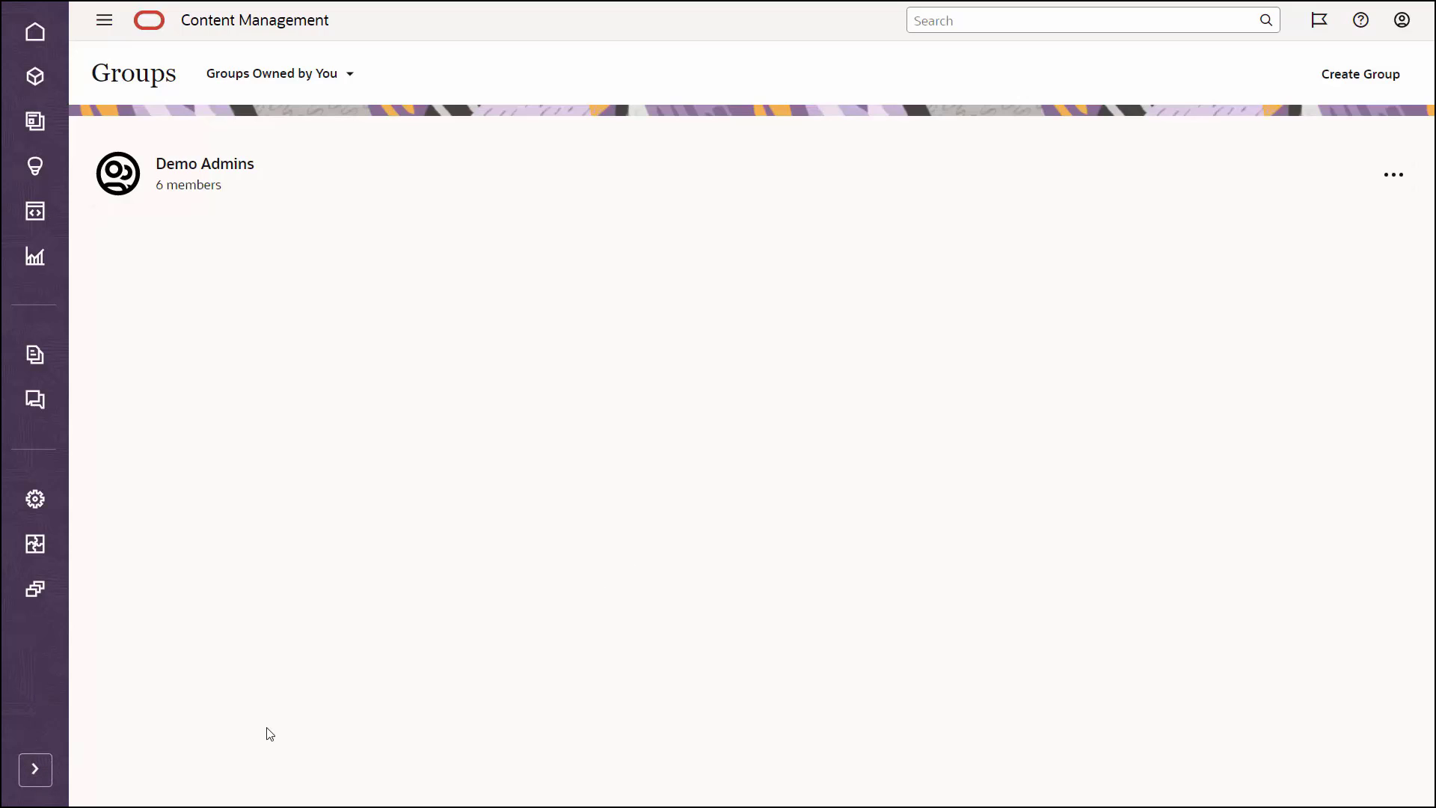
# Expand the sidebar to show labels and go back to the Home dashboard.
pyautogui.click(35, 769)
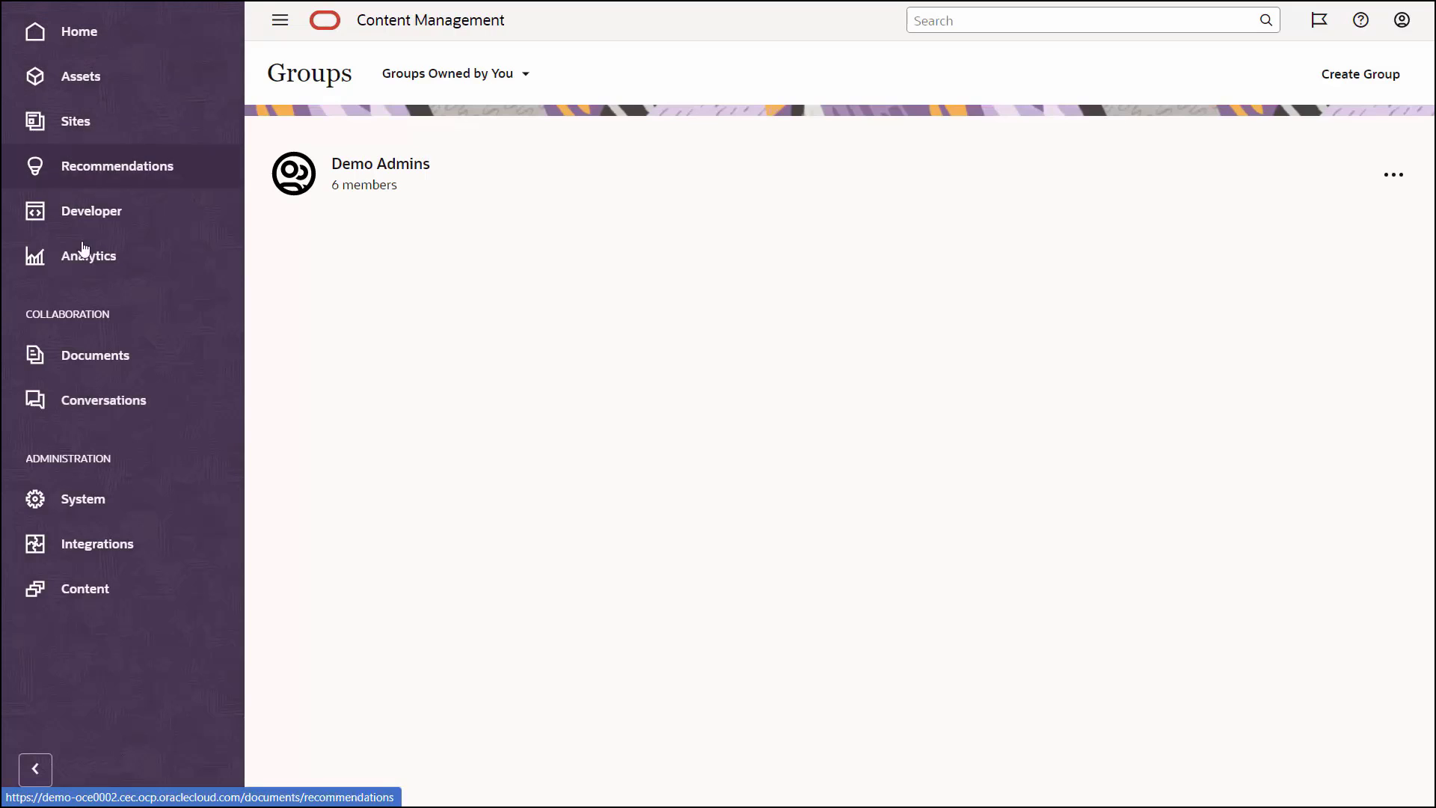
pyautogui.click(114, 42)
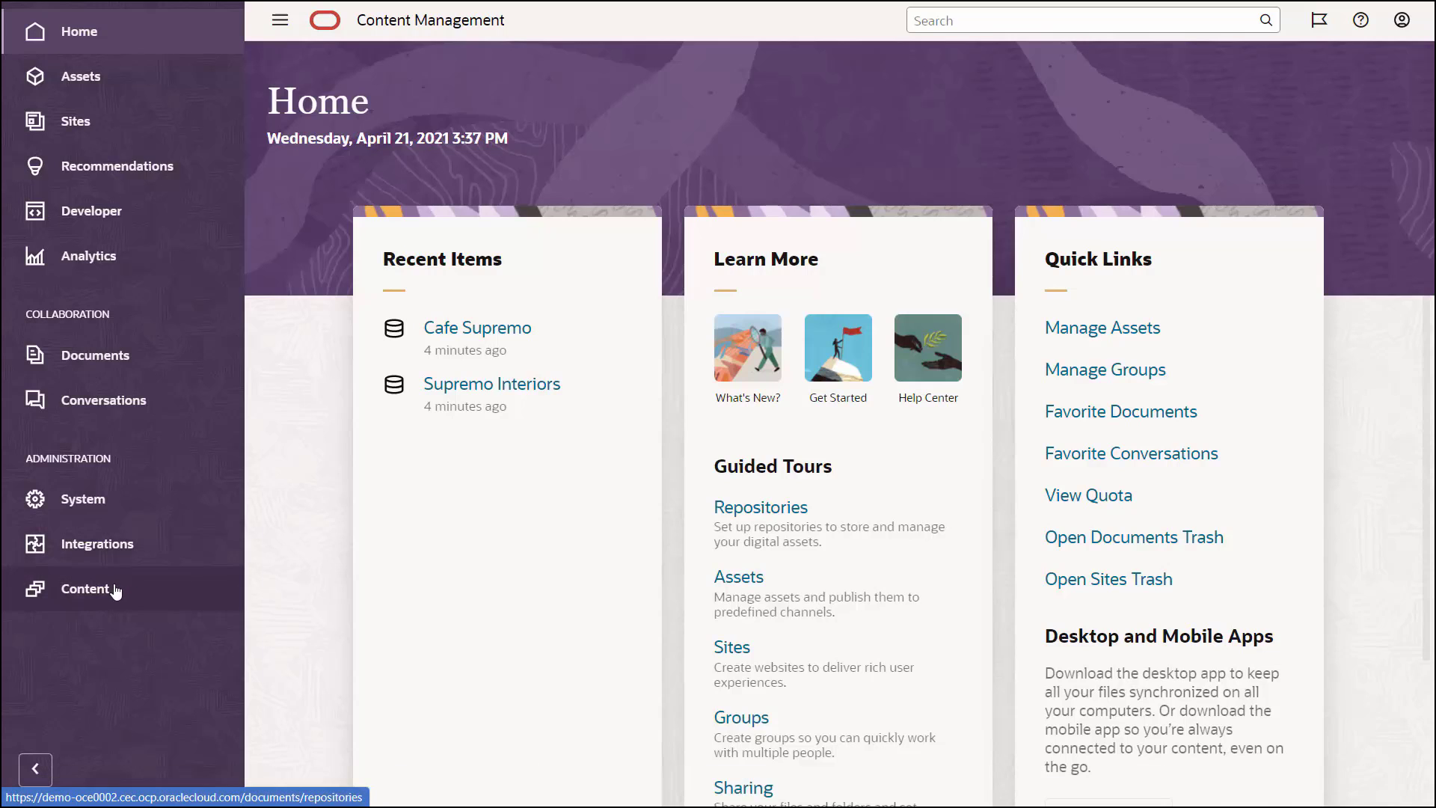
pyautogui.click(114, 590)
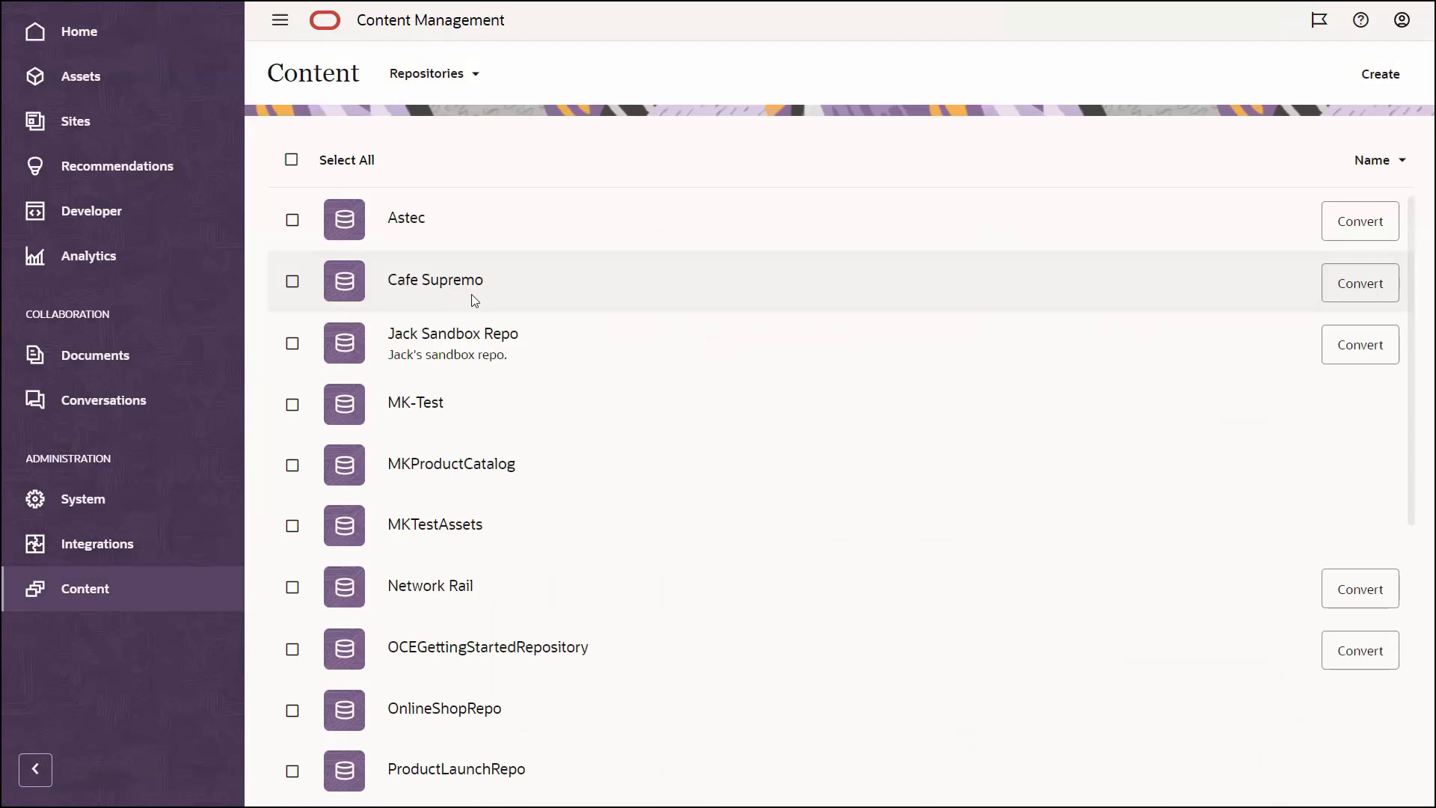
pyautogui.click(474, 78)
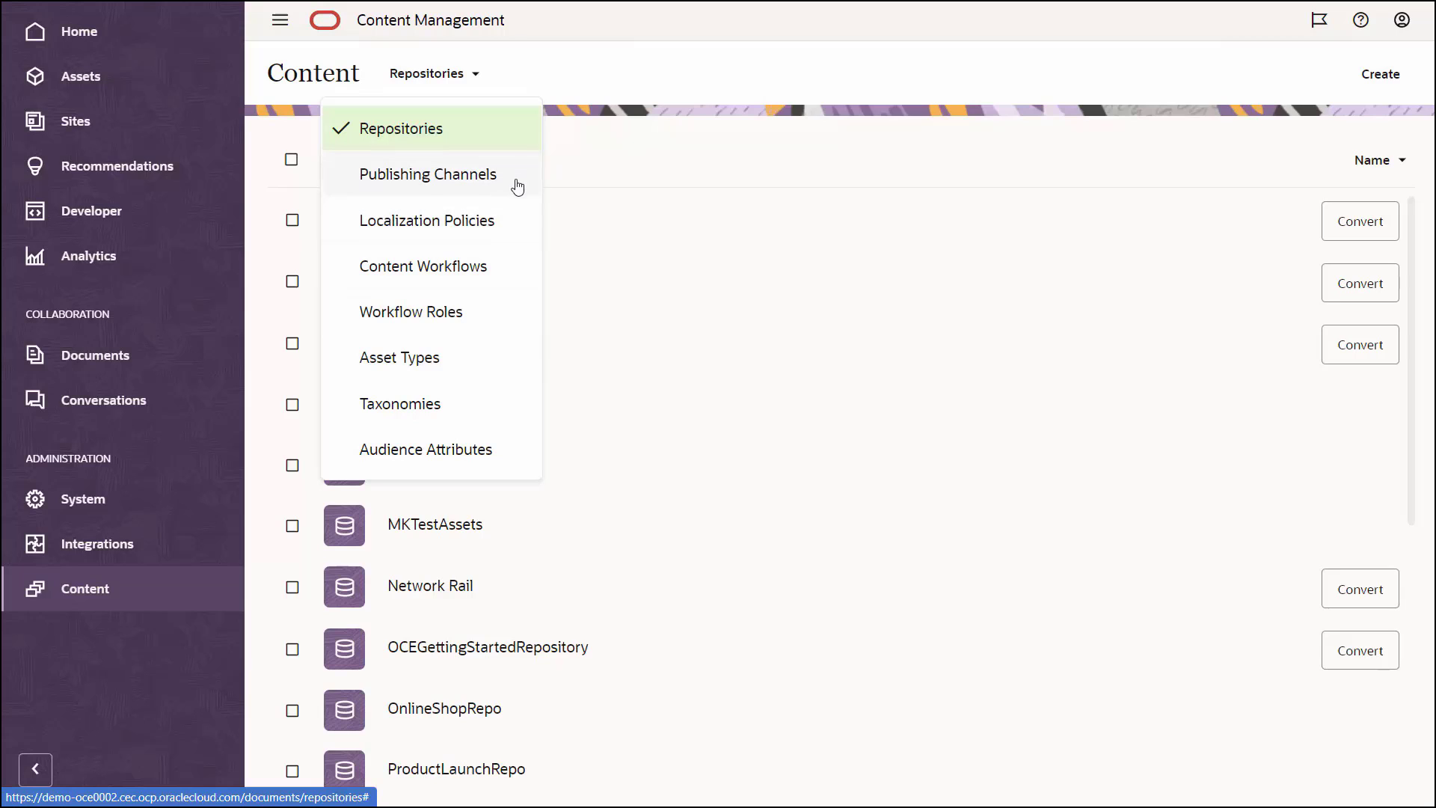
pyautogui.click(487, 137)
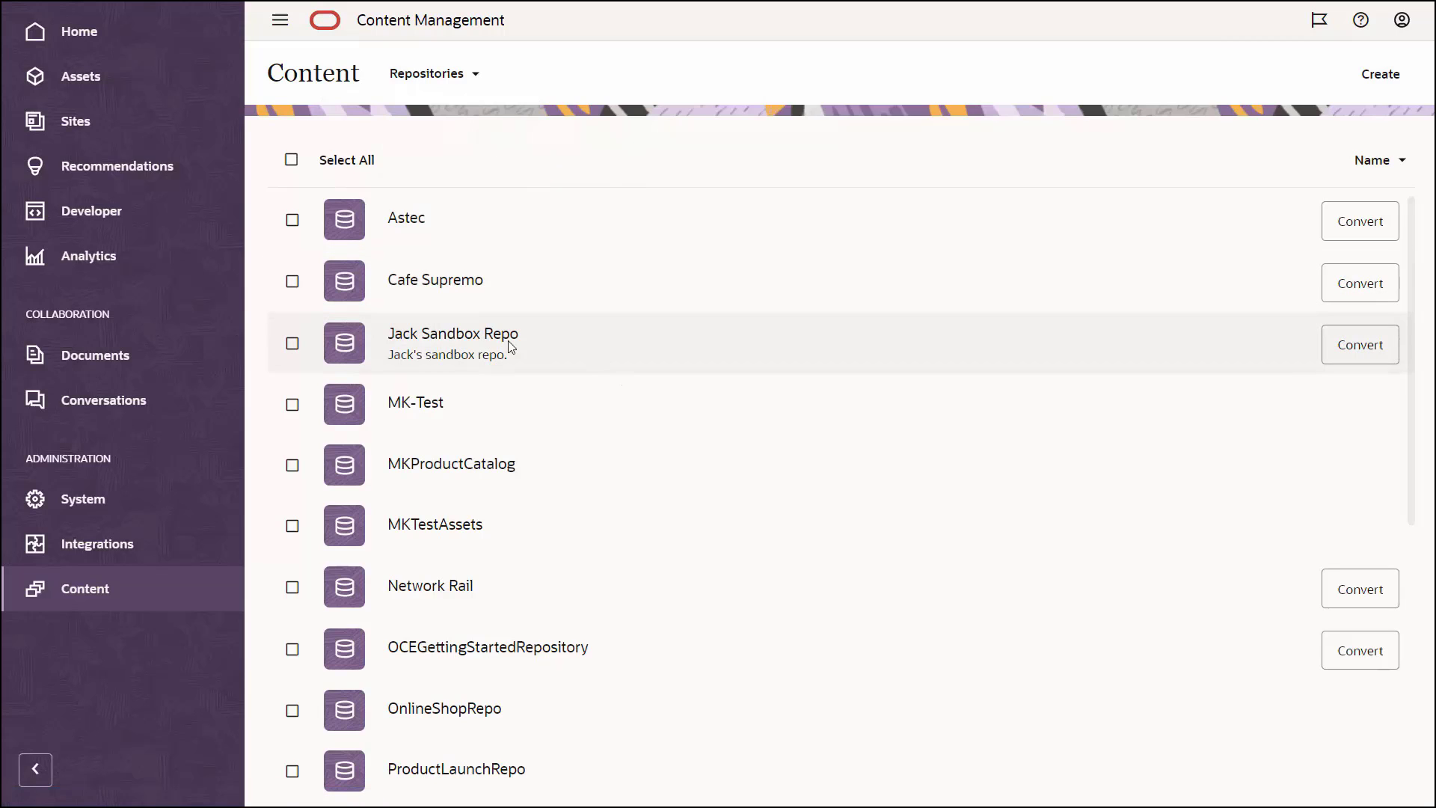
pyautogui.scroll(-1, 461, 396)
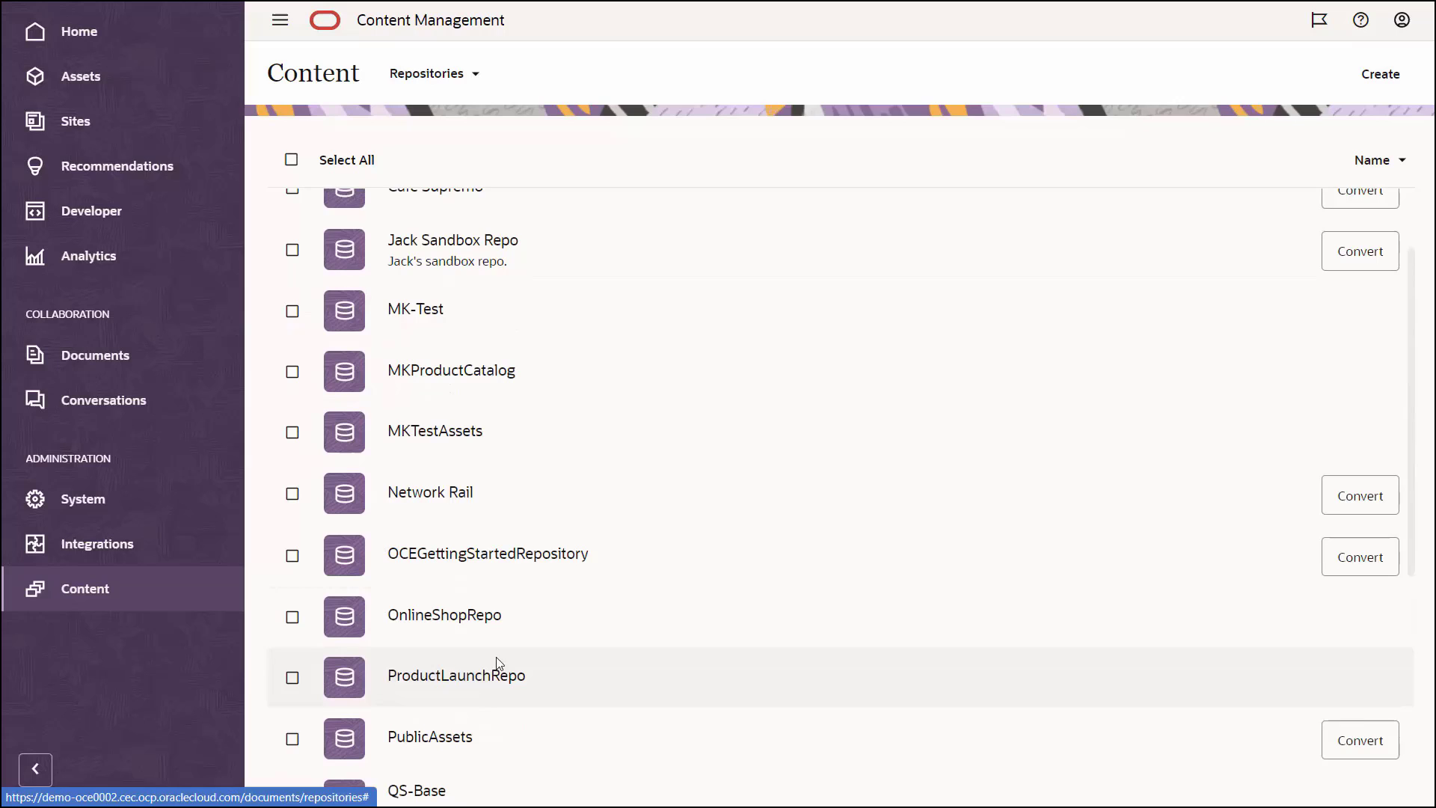
pyautogui.scroll(-2, 500, 658)
pyautogui.scroll(-1, 505, 637)
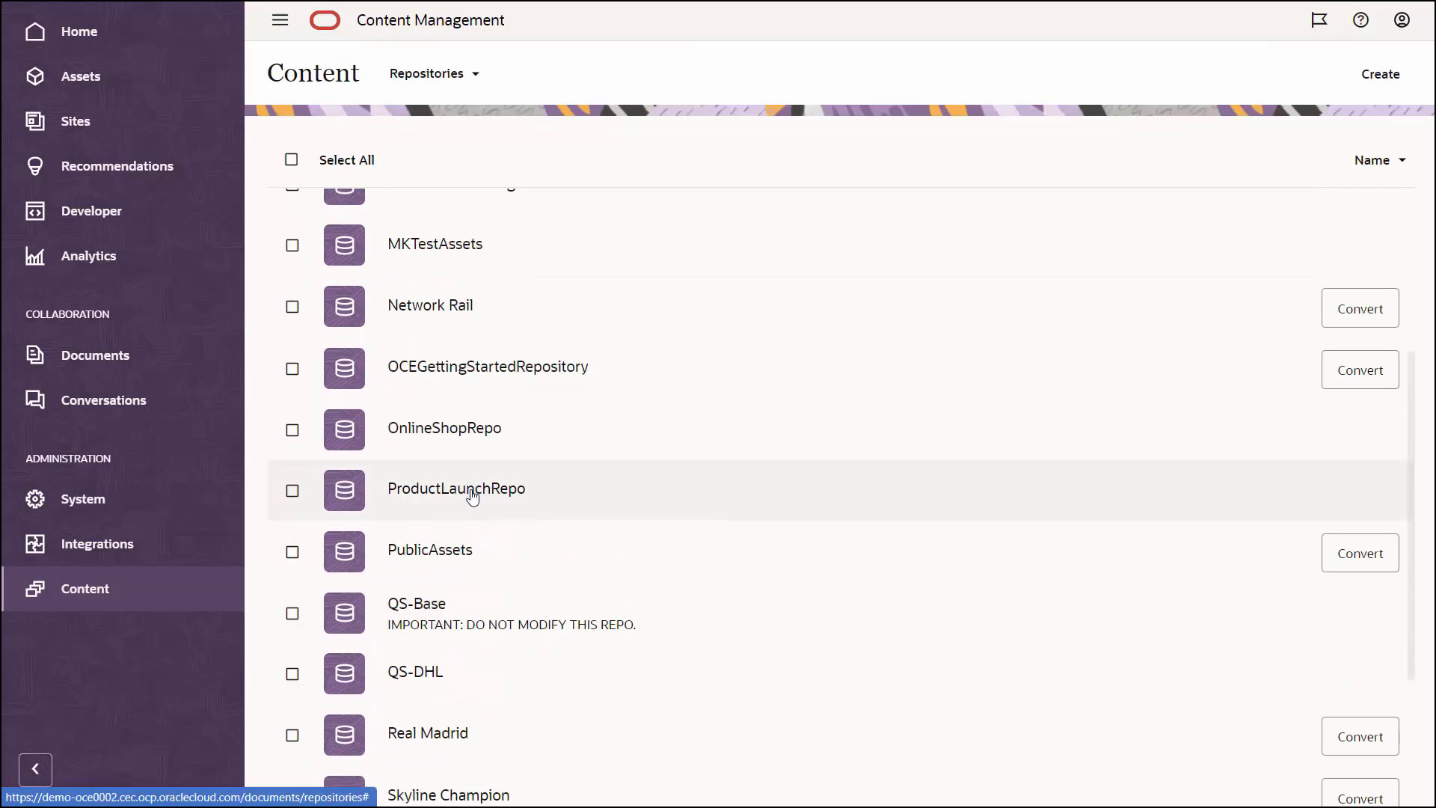
pyautogui.click(472, 490)
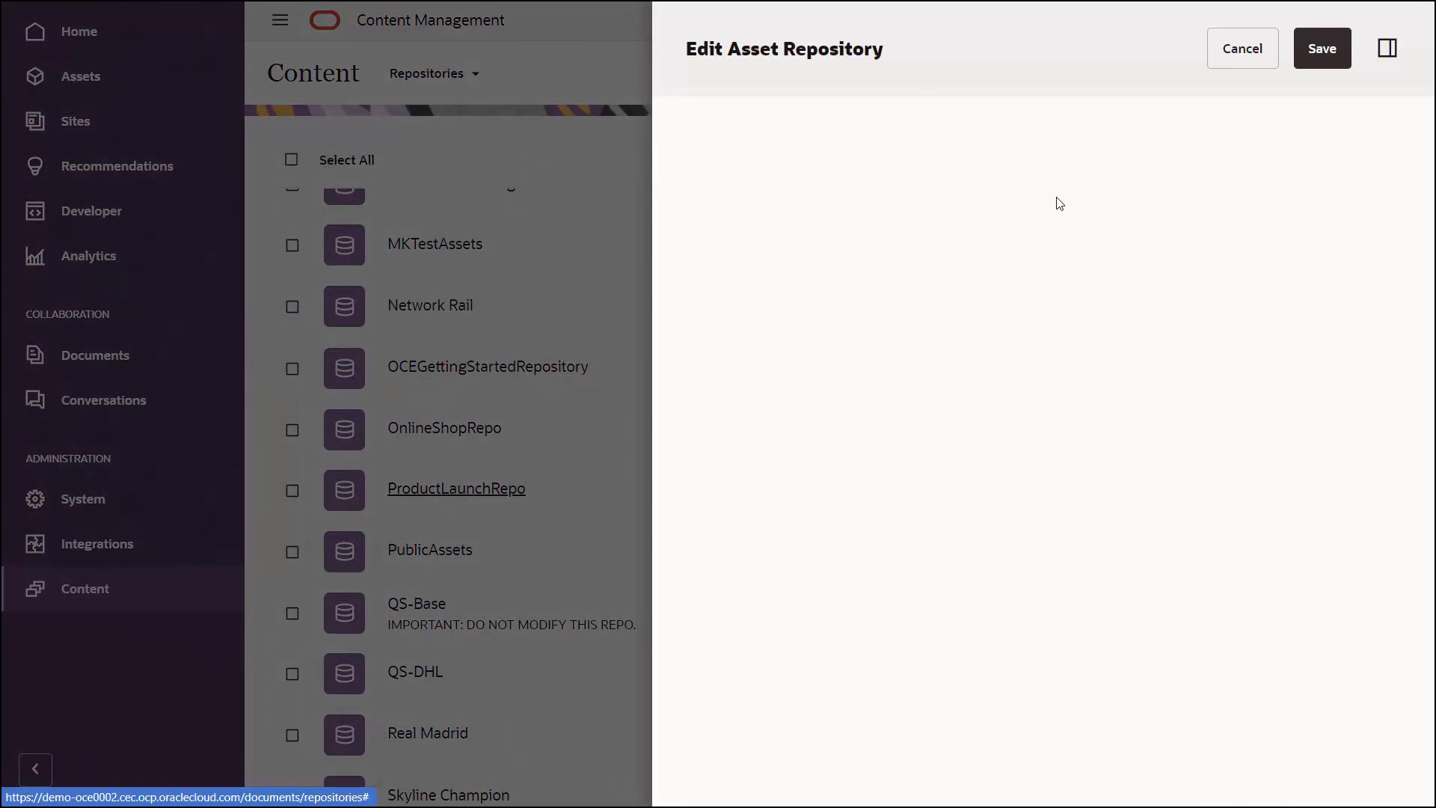
pyautogui.scroll(-4, 1084, 337)
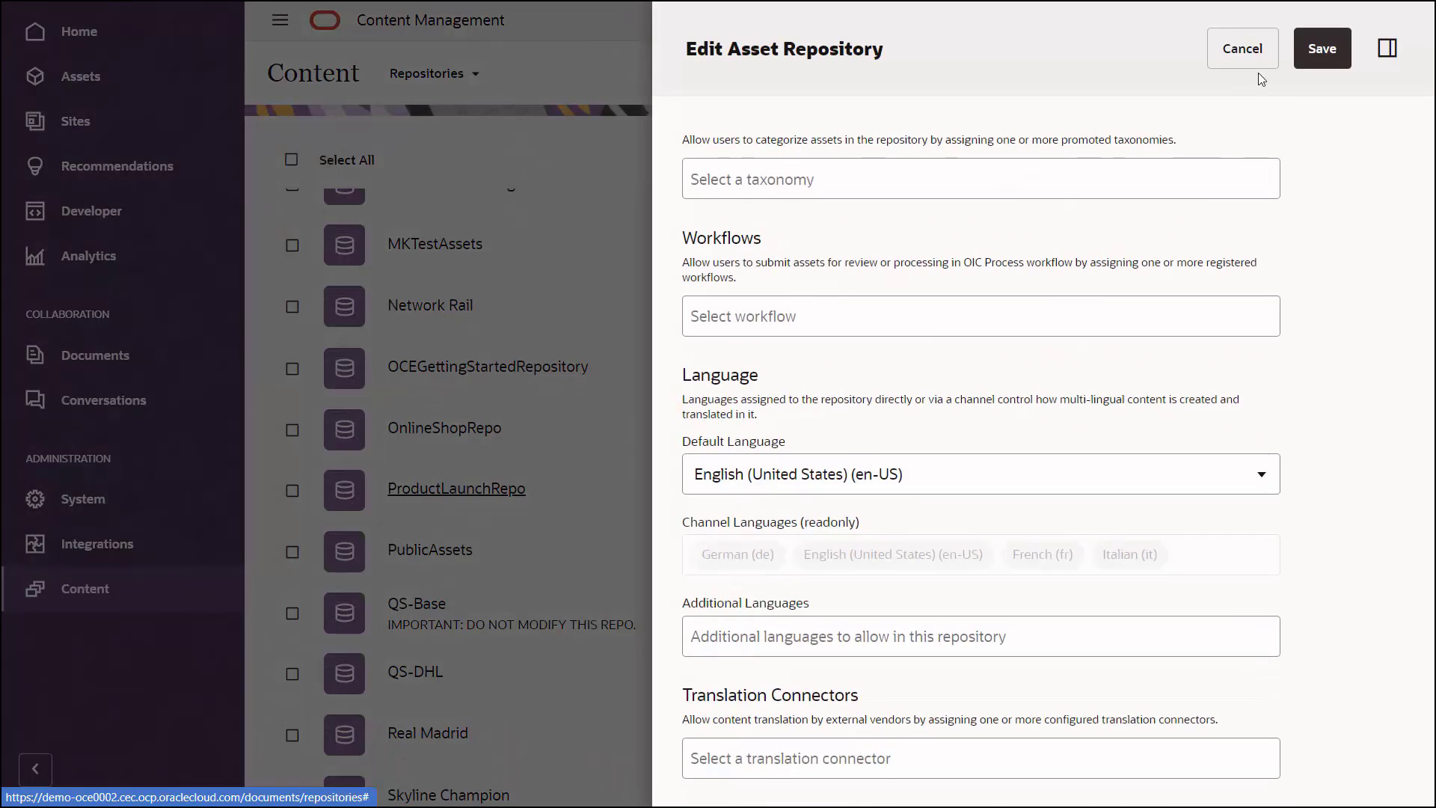
pyautogui.click(1245, 51)
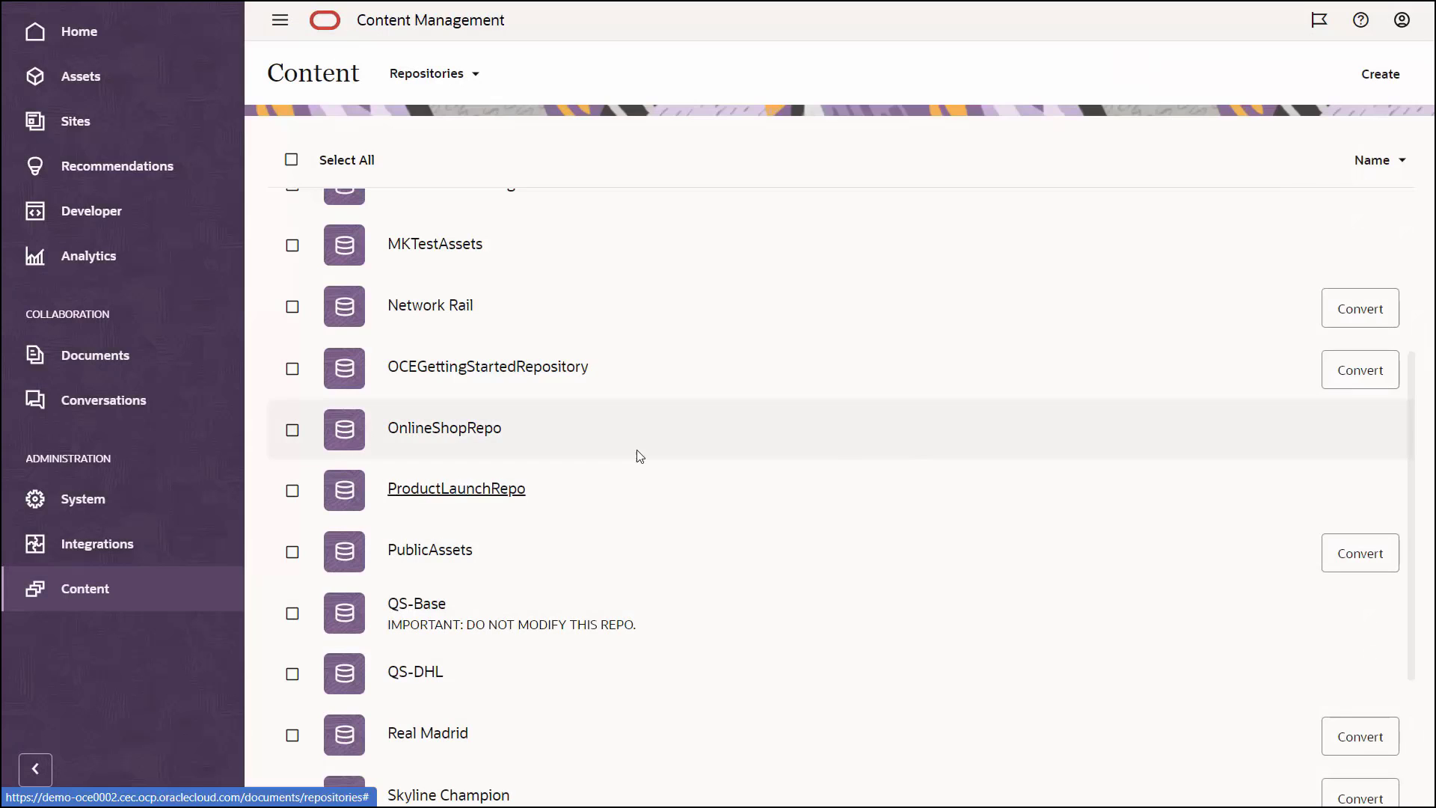
# Show the Cafe Supremo repository's assets in Table View.
pyautogui.click(147, 84)
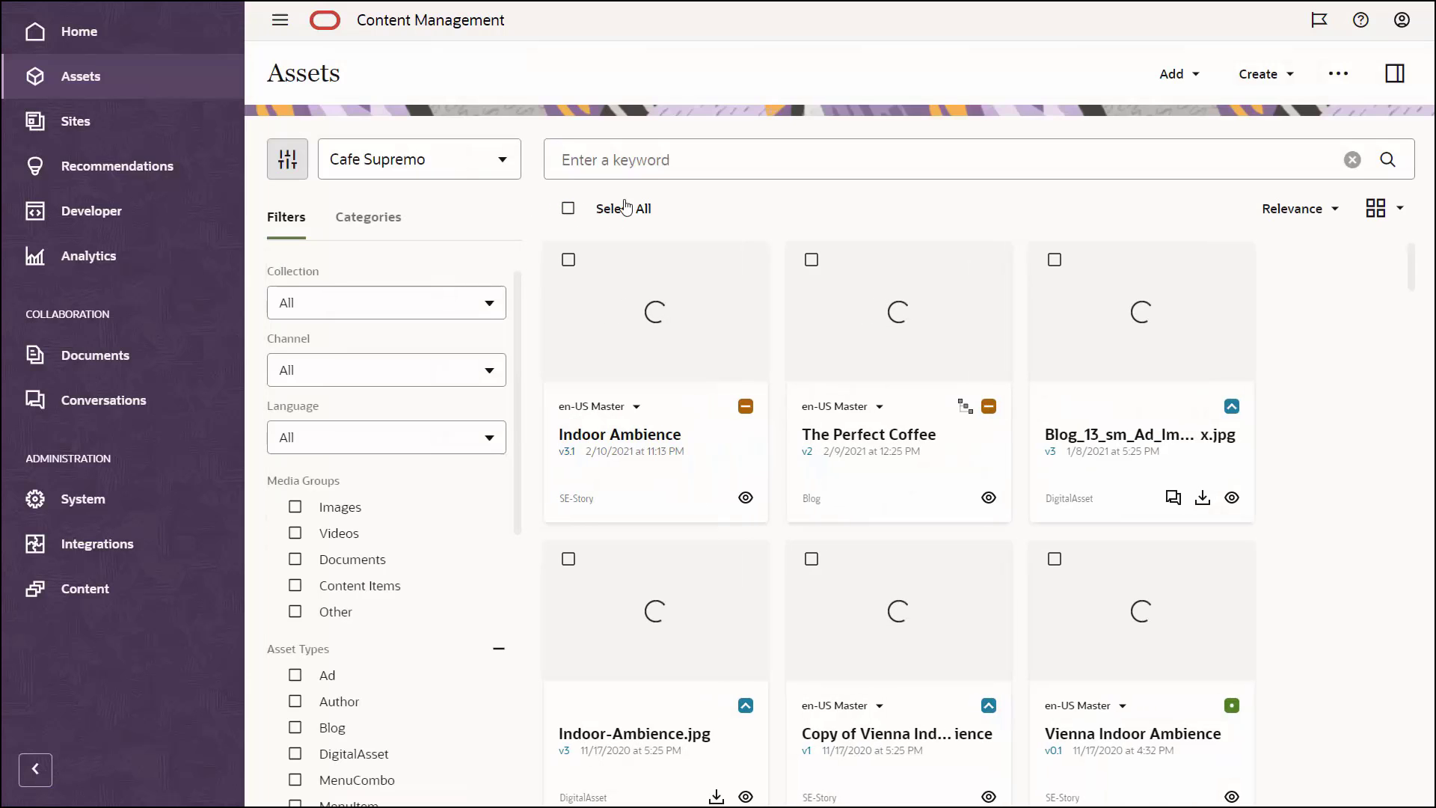
pyautogui.click(503, 166)
pyautogui.scroll(-6, 476, 299)
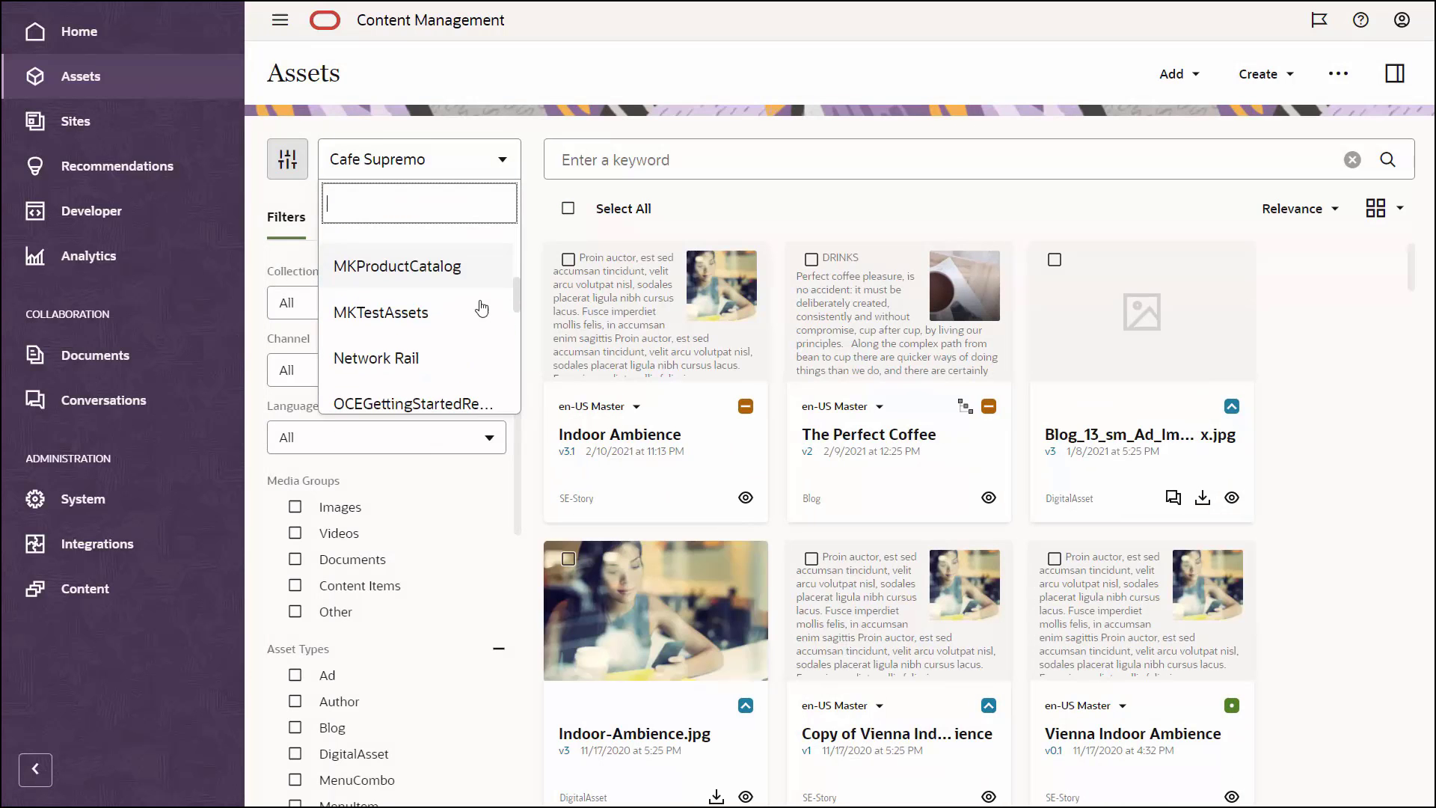
pyautogui.click(781, 229)
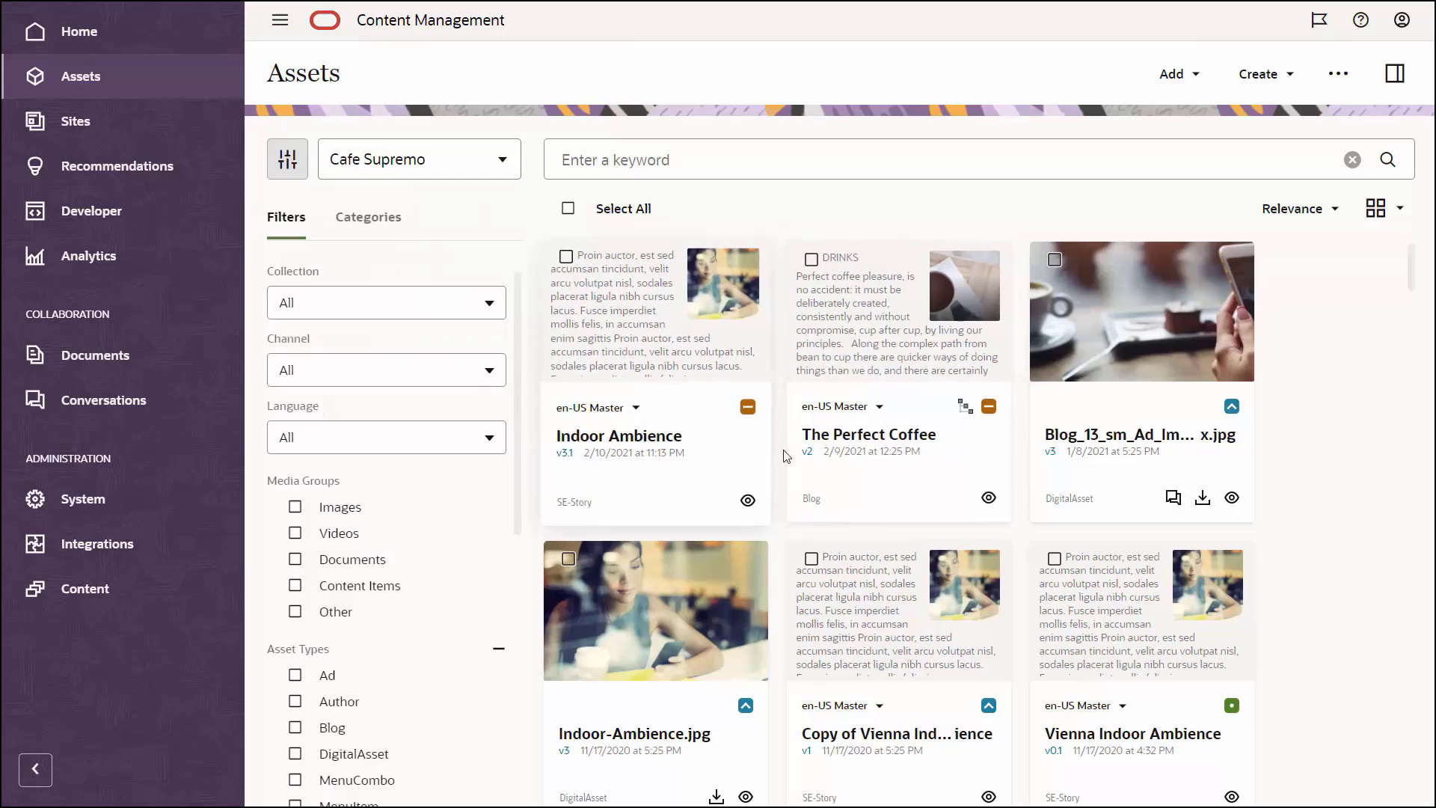
pyautogui.click(1387, 209)
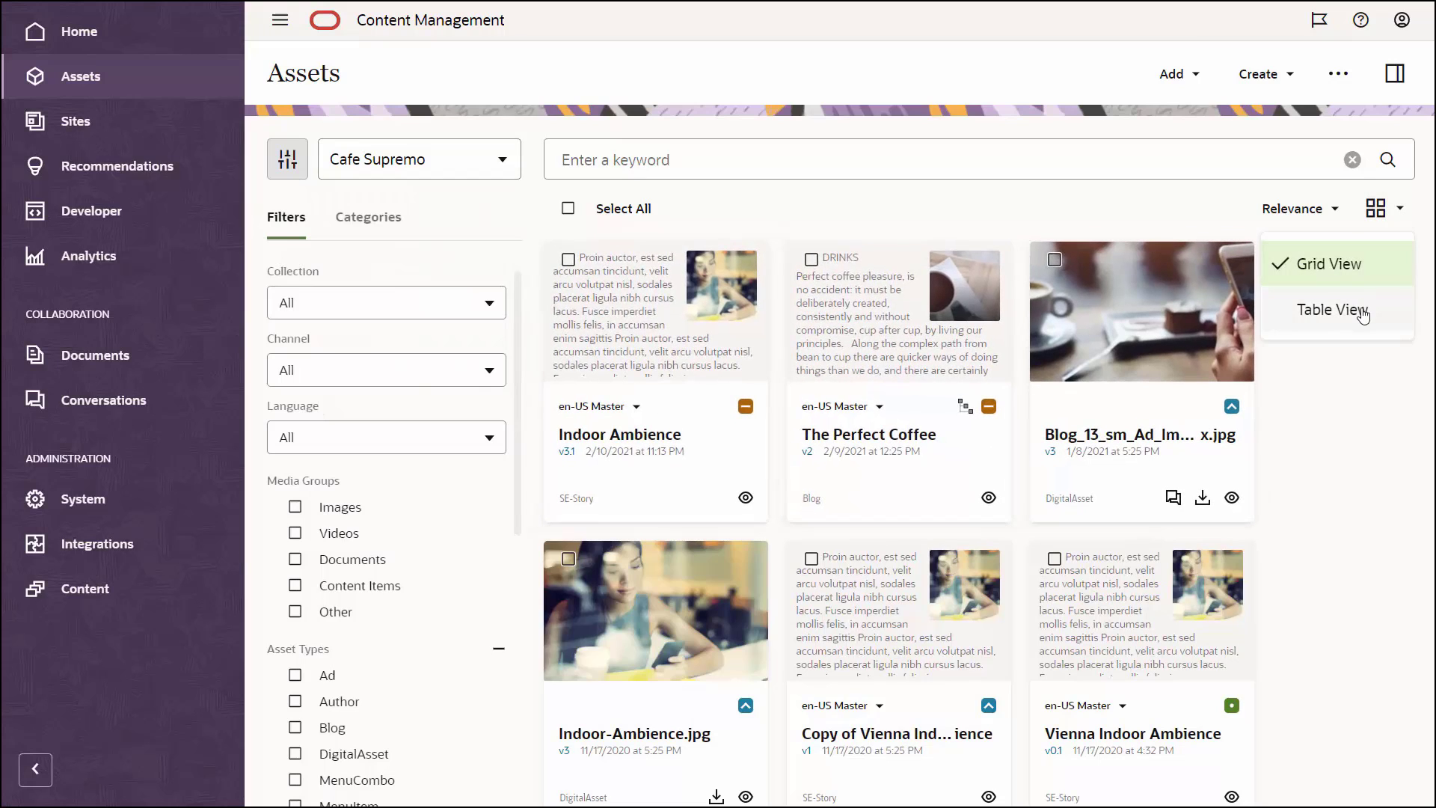
pyautogui.click(1361, 316)
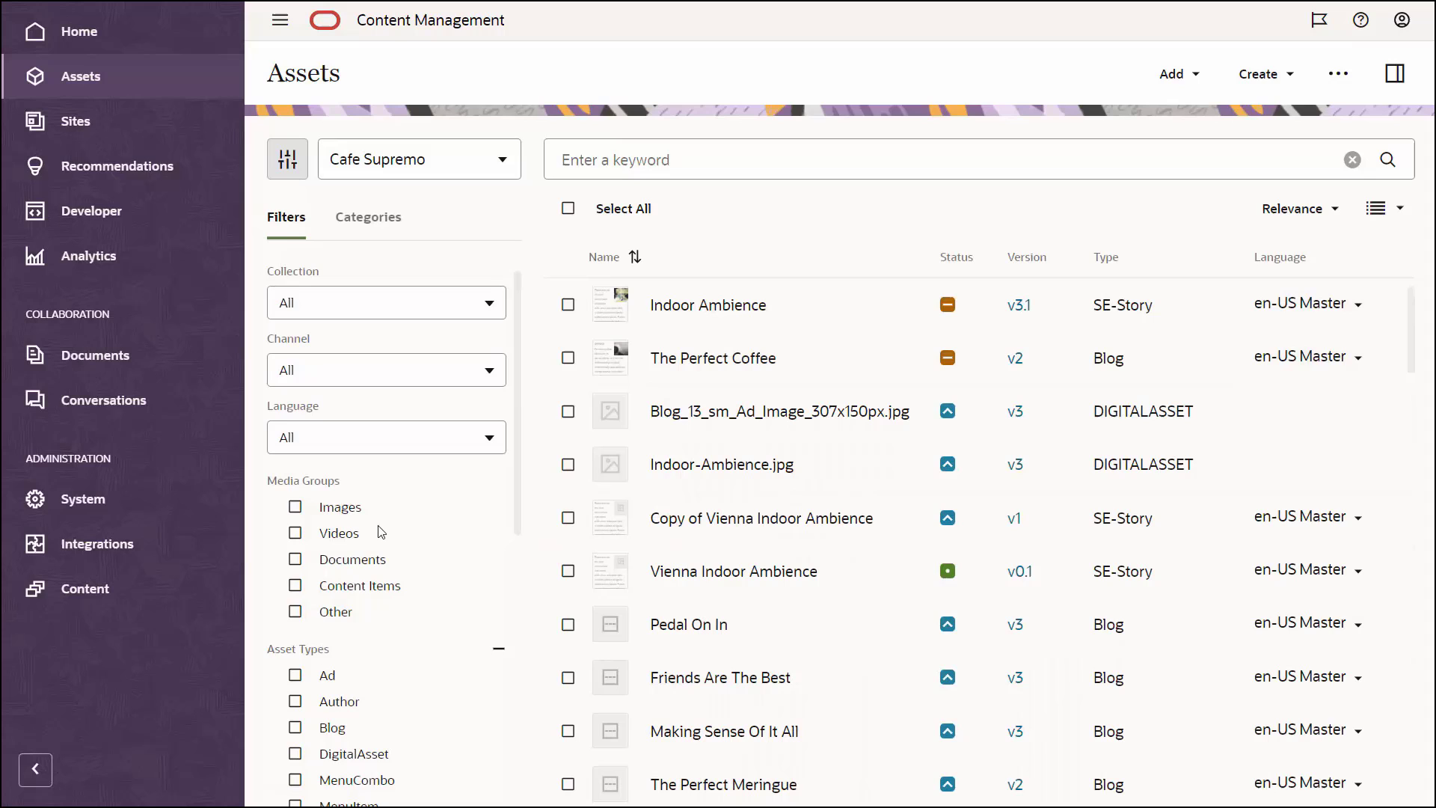
pyautogui.scroll(-5, 385, 508)
pyautogui.scroll(5, 356, 586)
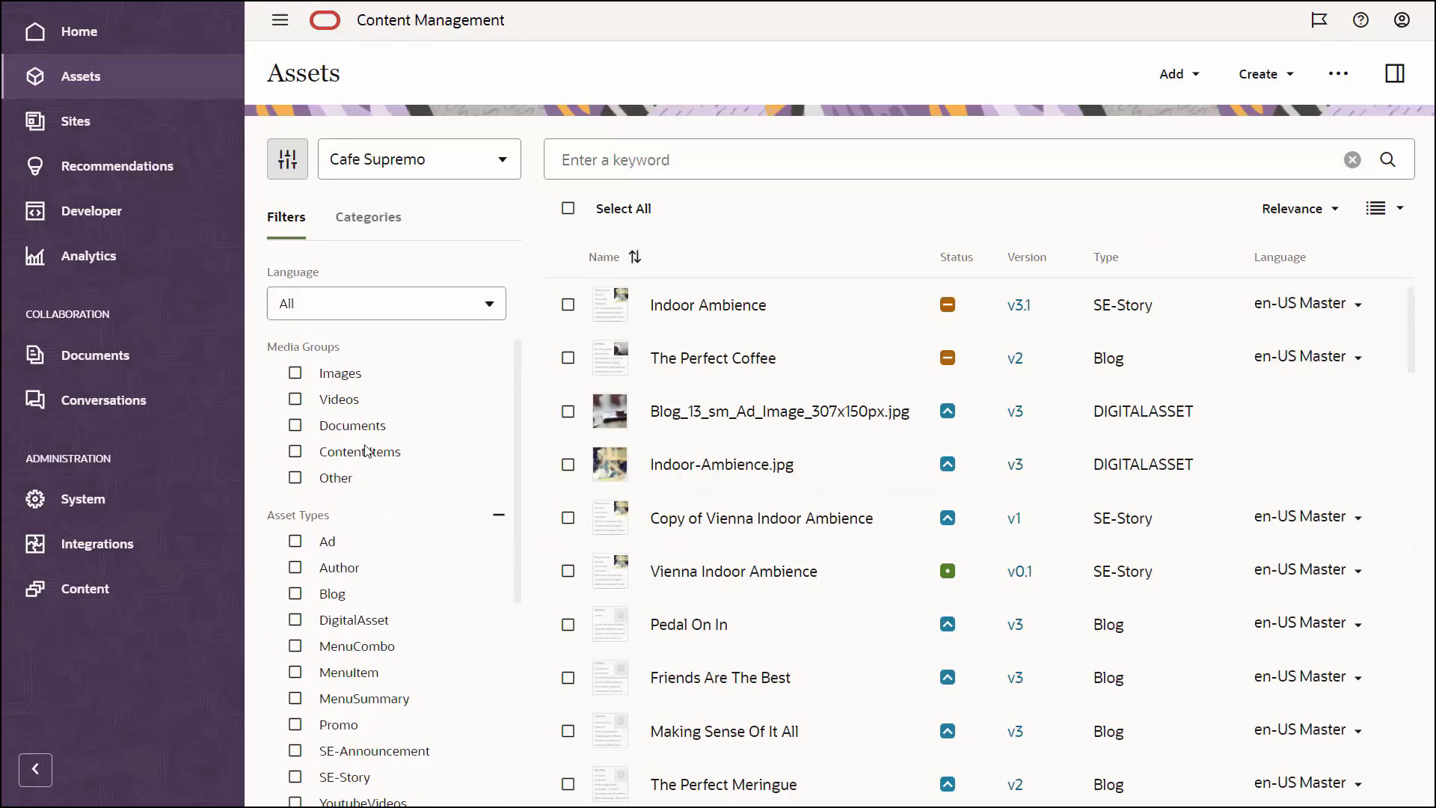
pyautogui.scroll(-10, 446, 443)
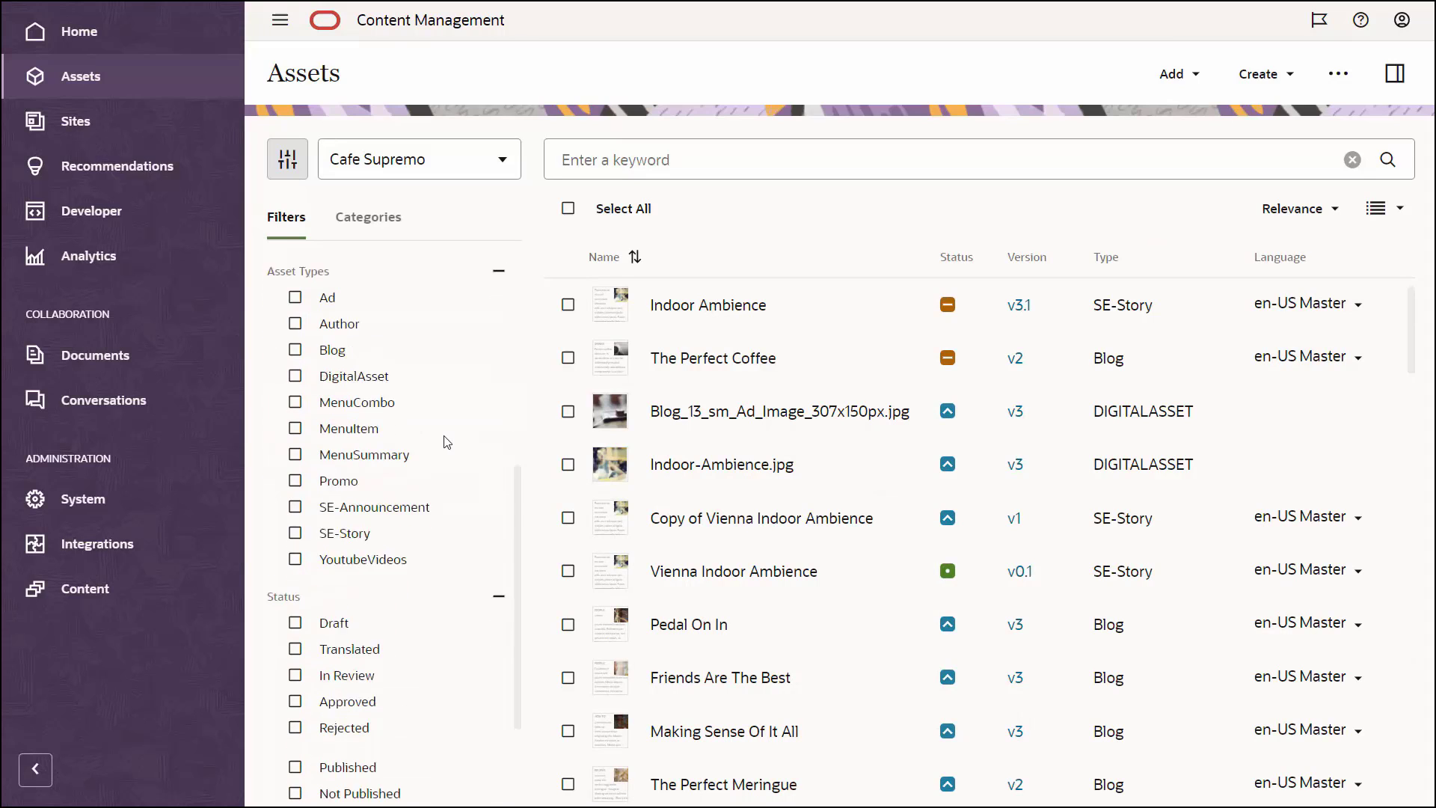
pyautogui.scroll(10, 448, 426)
# Browse the channel filter and Content Type category, then go to Sites.
pyautogui.click(479, 384)
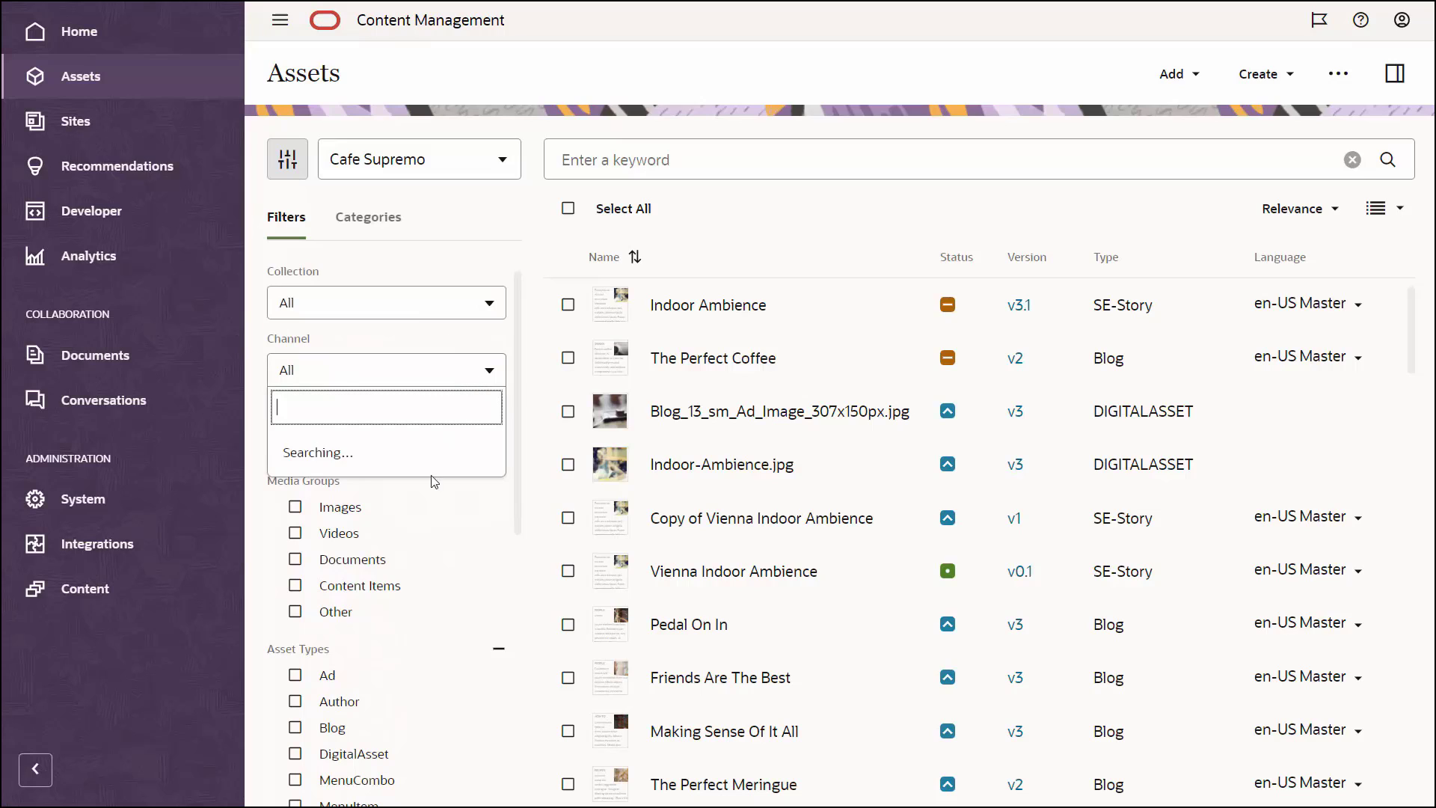
pyautogui.click(507, 270)
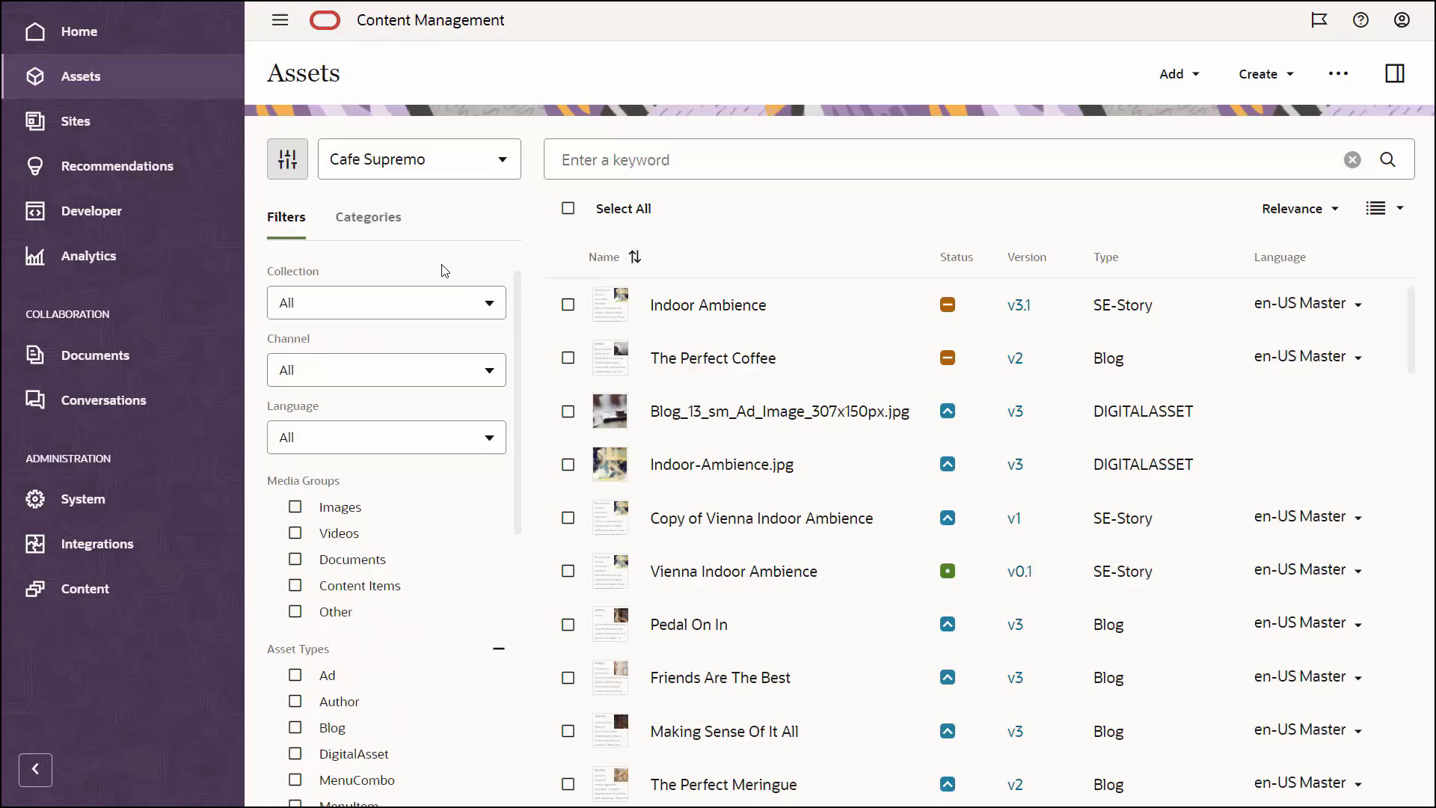
pyautogui.click(370, 218)
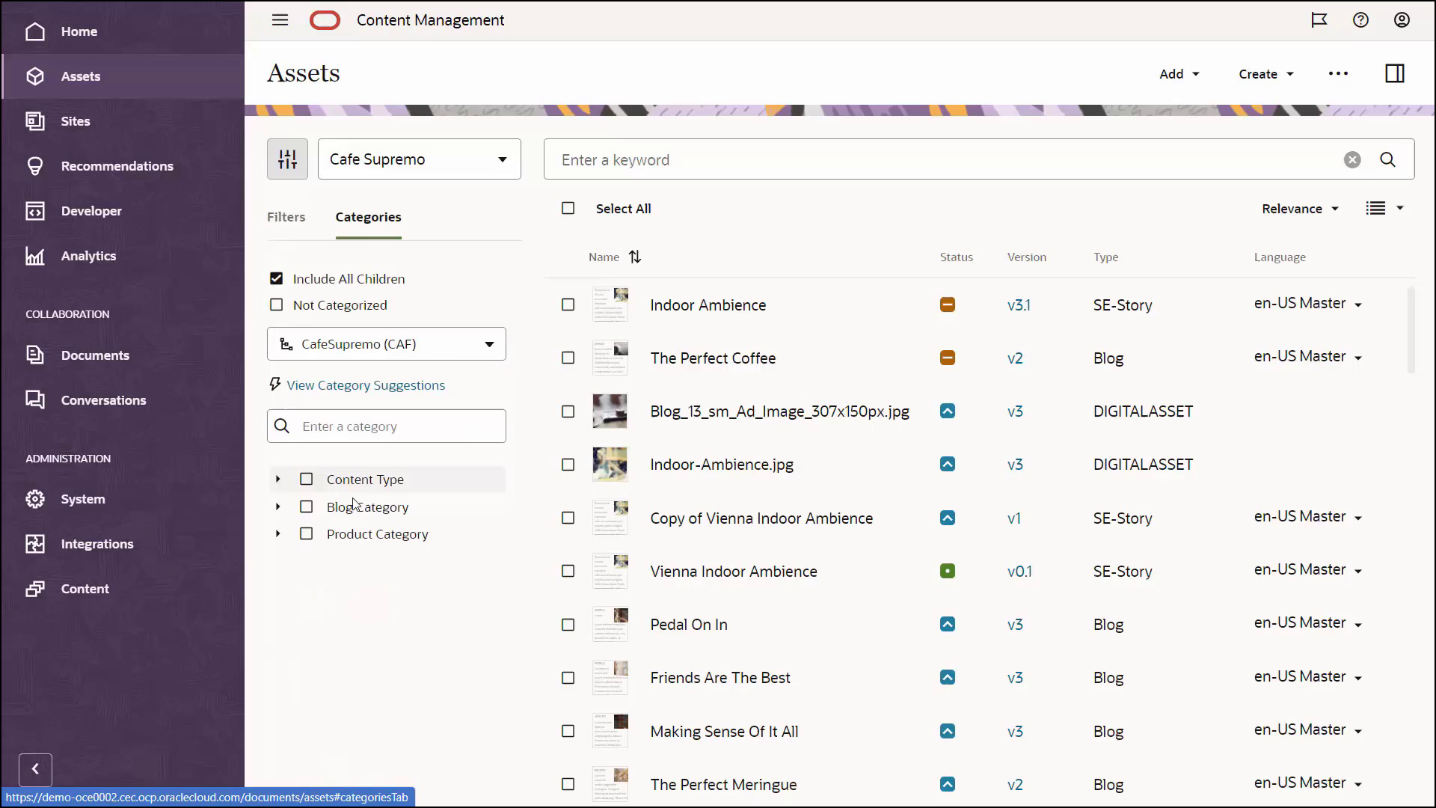
pyautogui.click(277, 479)
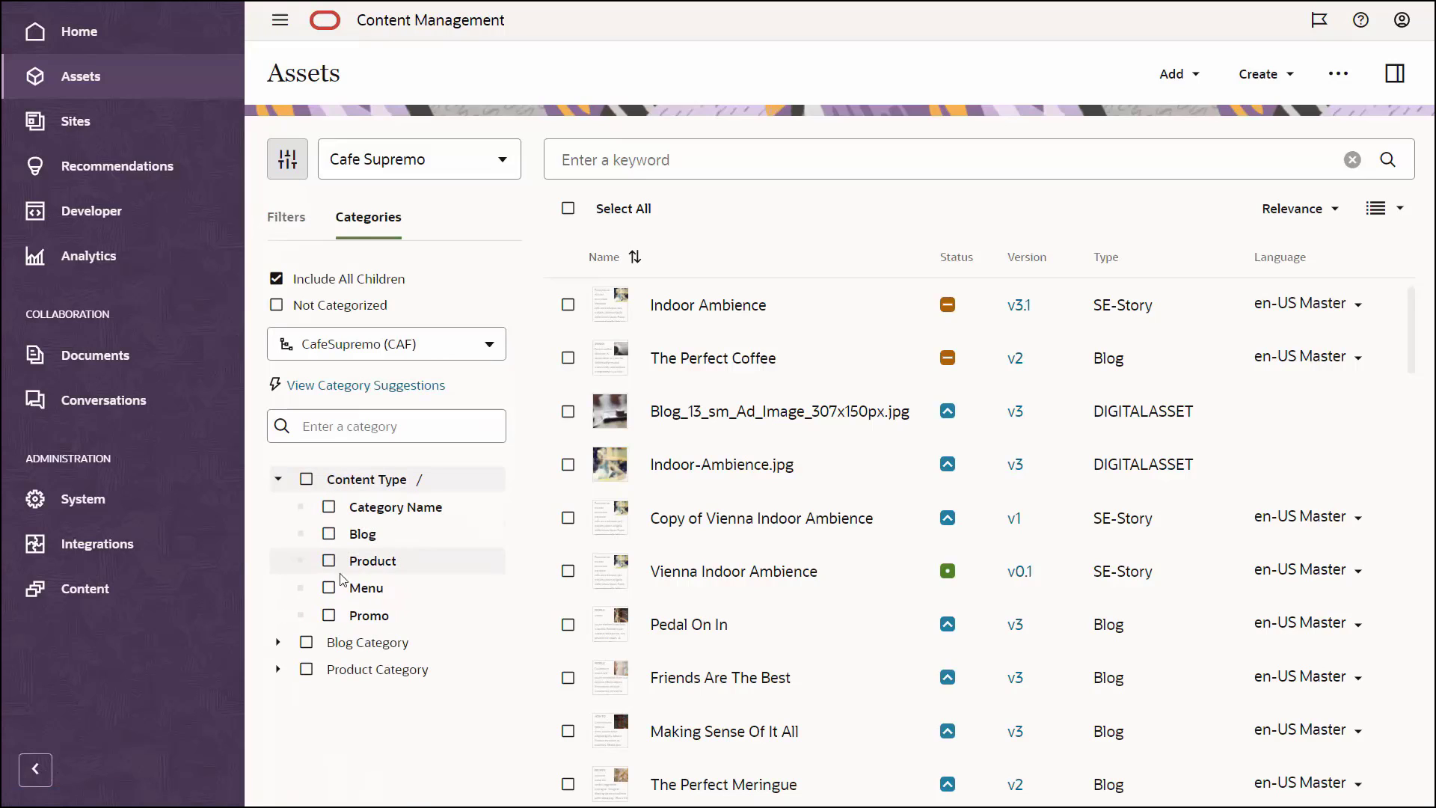
pyautogui.click(281, 487)
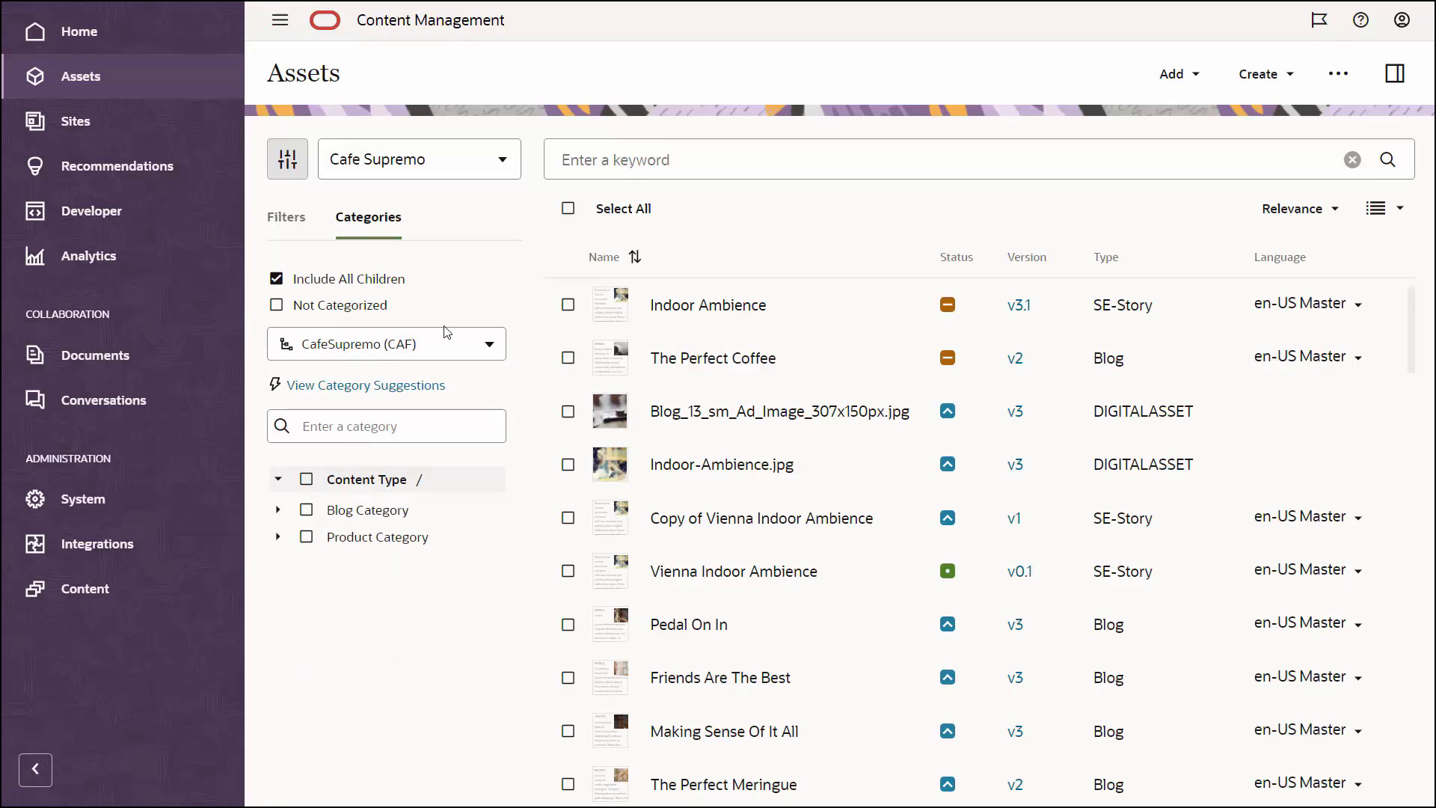
pyautogui.click(195, 125)
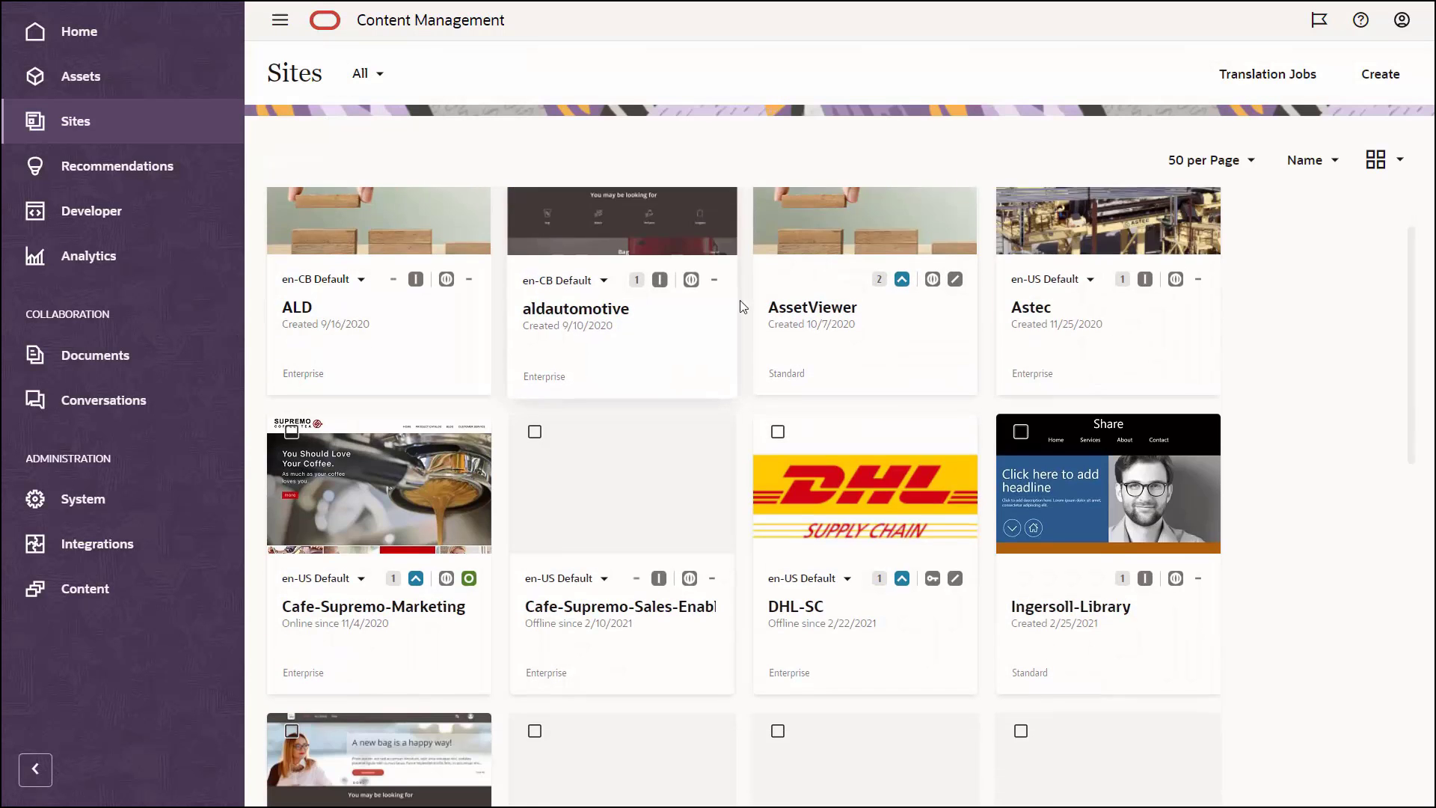
# Scroll the sites gallery and select the Astec site to reveal its actions.
pyautogui.scroll(-3, 779, 351)
pyautogui.scroll(5, 775, 336)
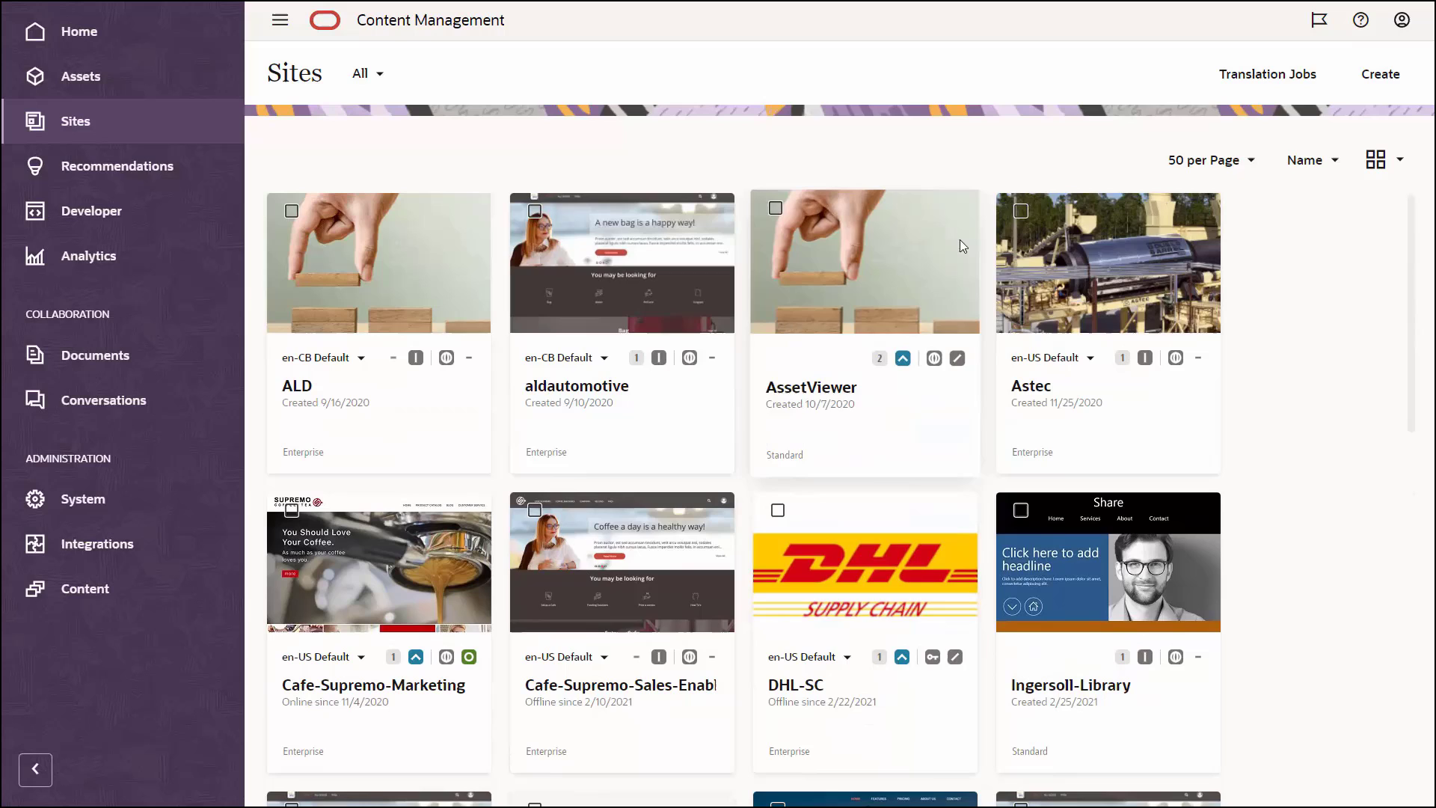
pyautogui.click(1008, 269)
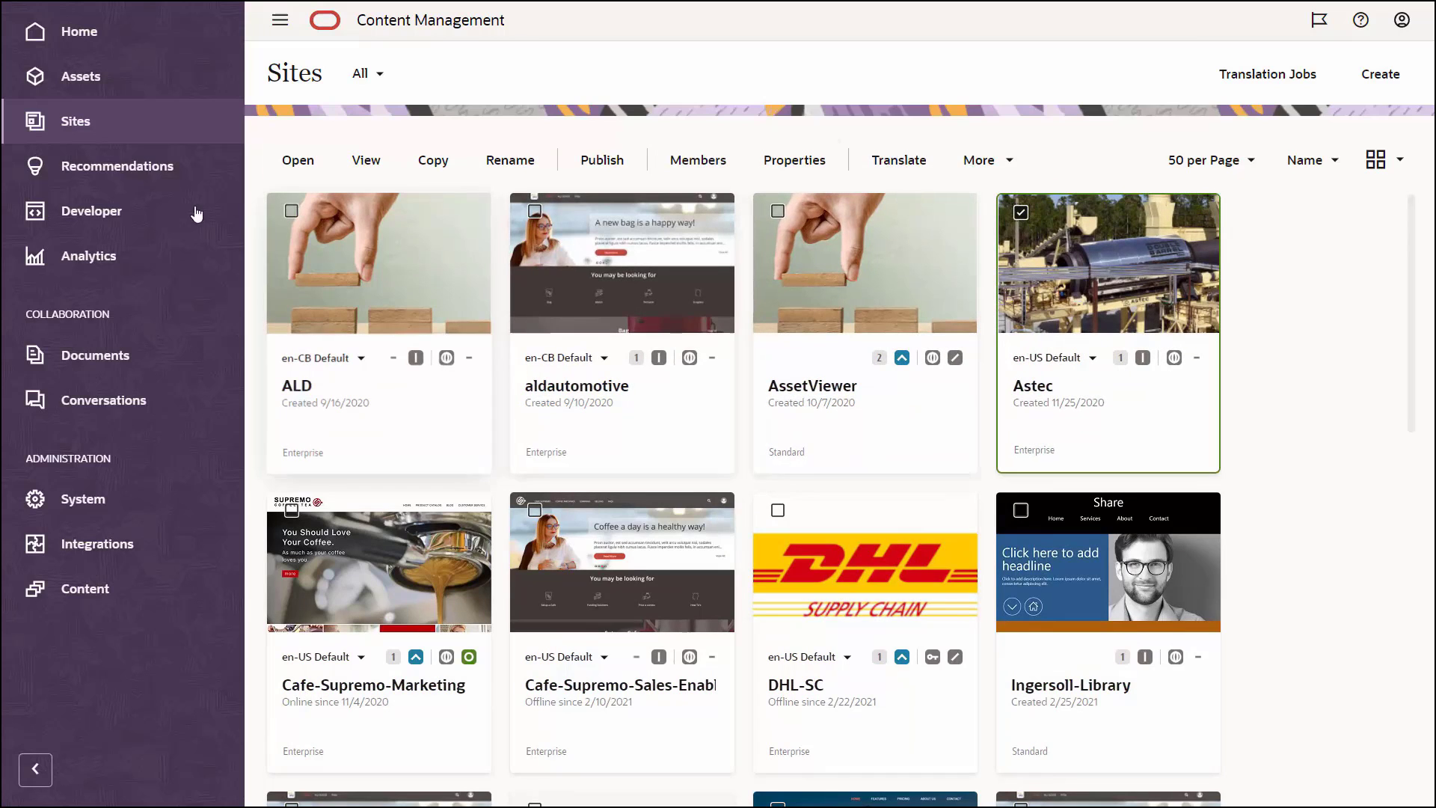
# List Supremo Interiors recommendations, showing RecommendedPhones, then go to the Developer page.
pyautogui.click(157, 172)
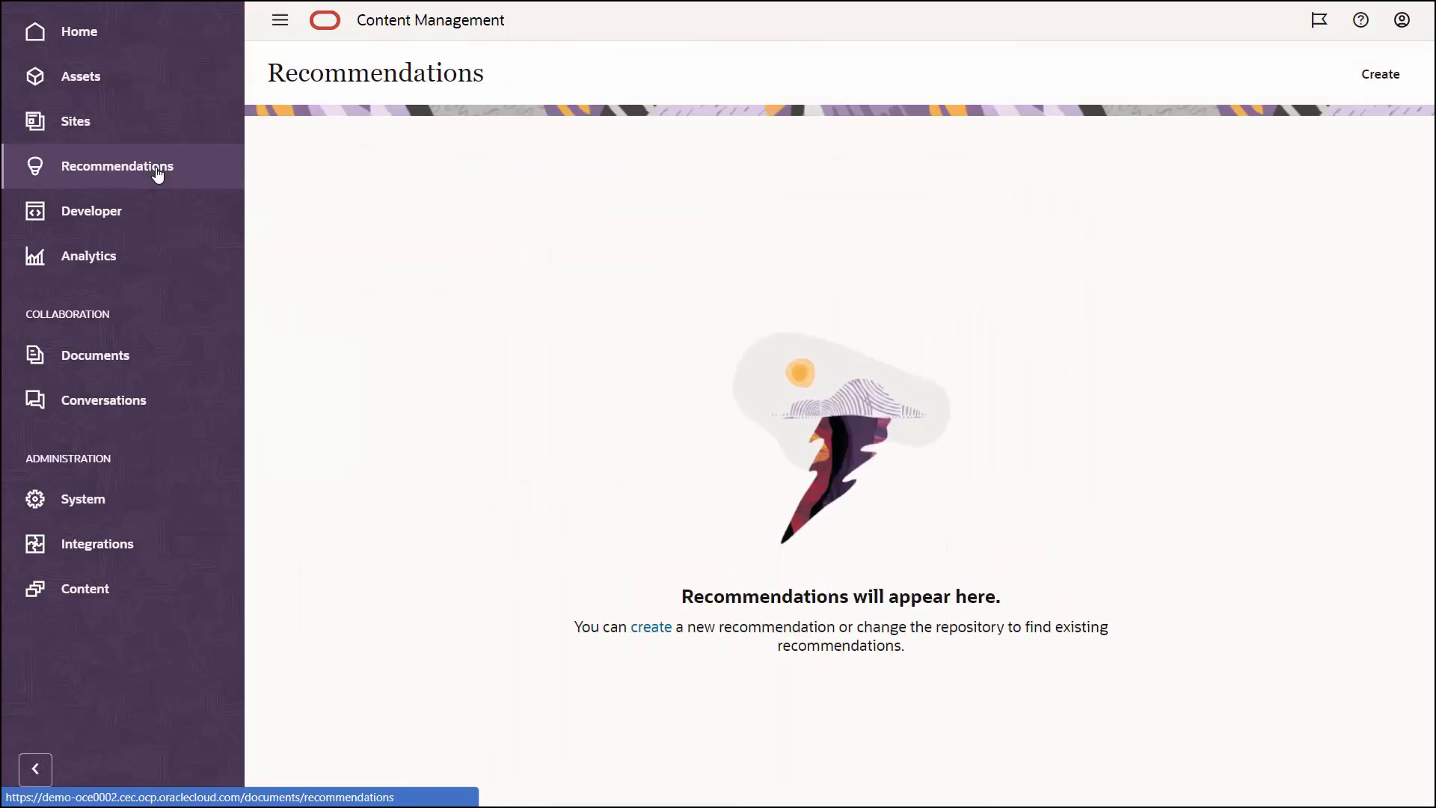
pyautogui.click(490, 156)
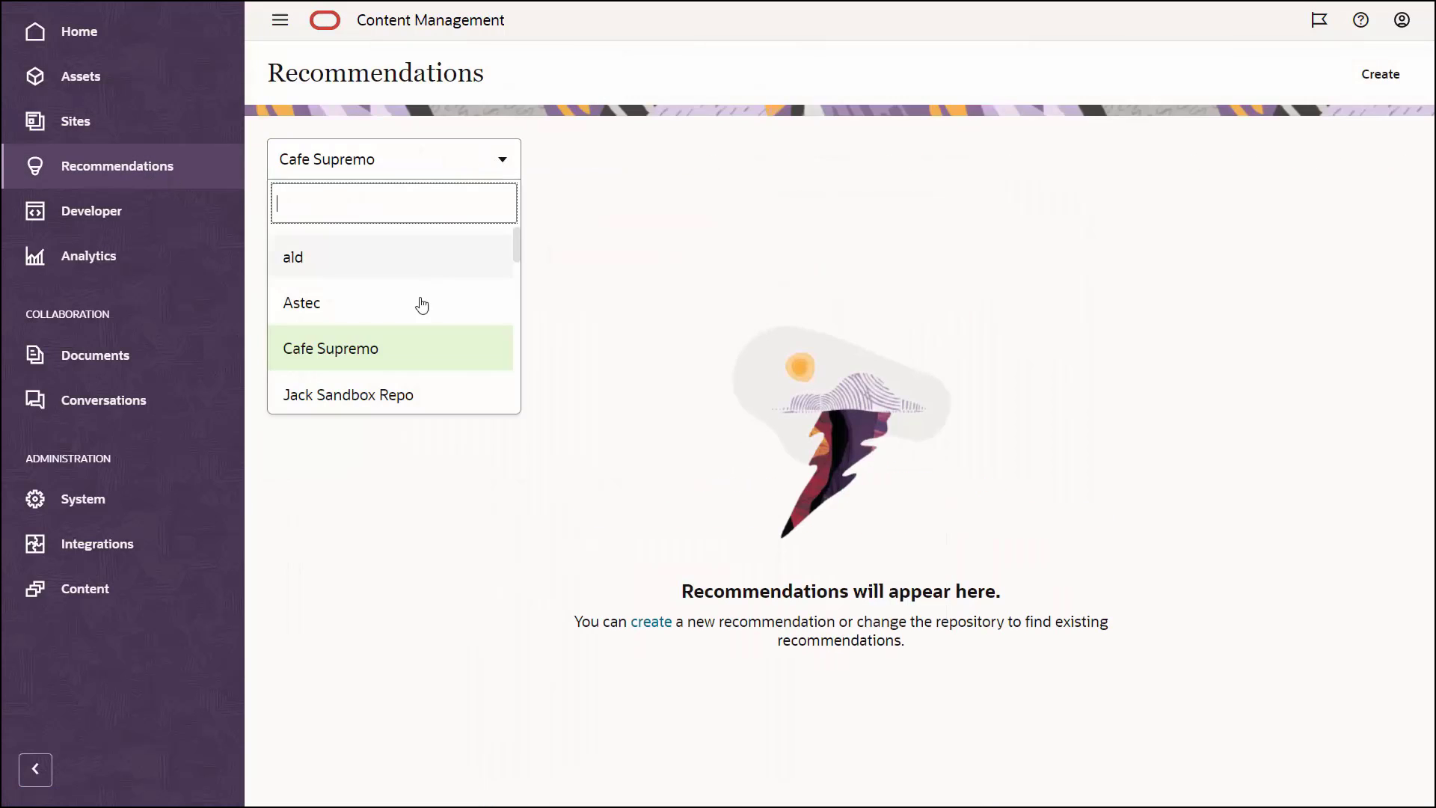
pyautogui.scroll(-1, 427, 310)
pyautogui.scroll(-2, 430, 318)
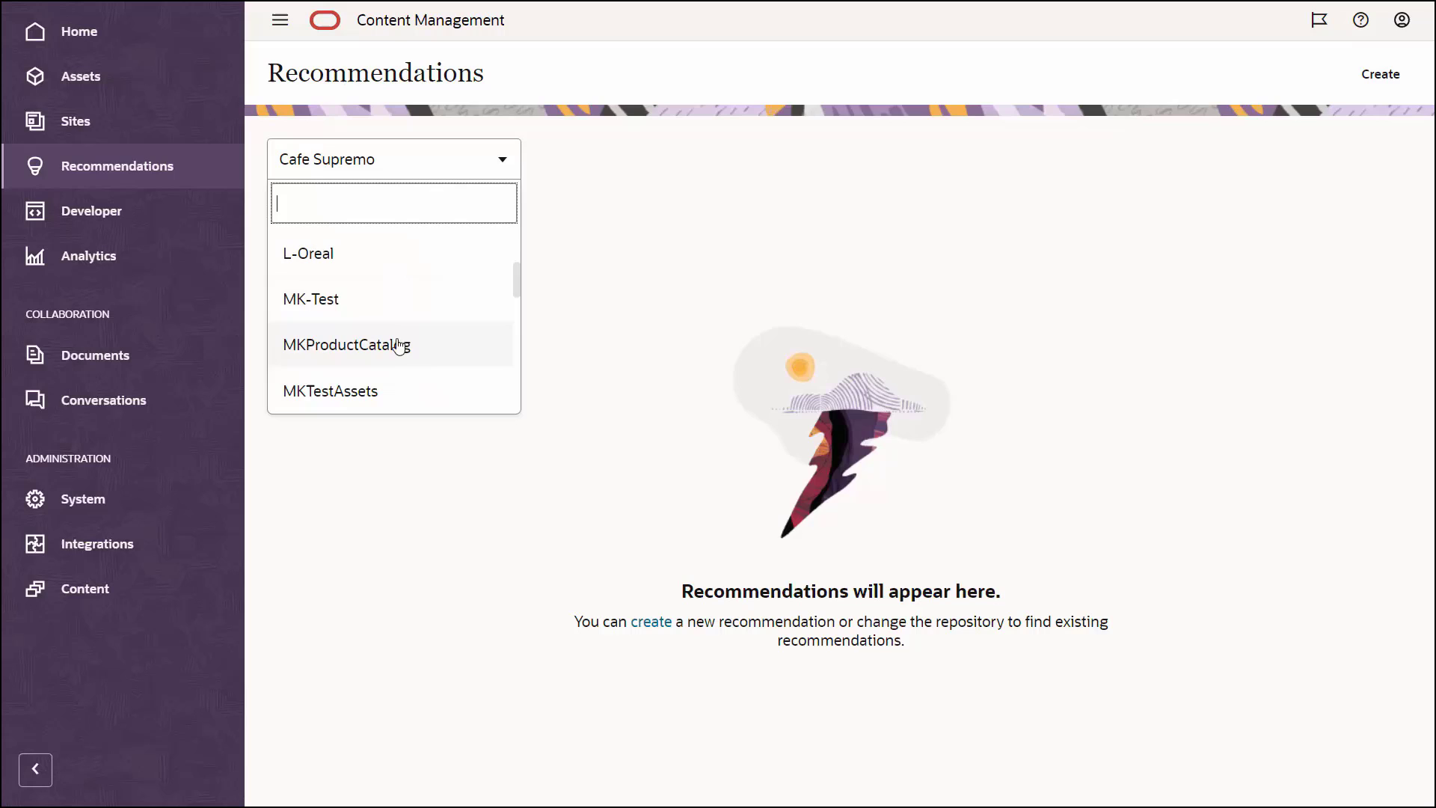
pyautogui.scroll(-3, 426, 374)
pyautogui.scroll(2, 430, 366)
pyautogui.scroll(-5, 441, 351)
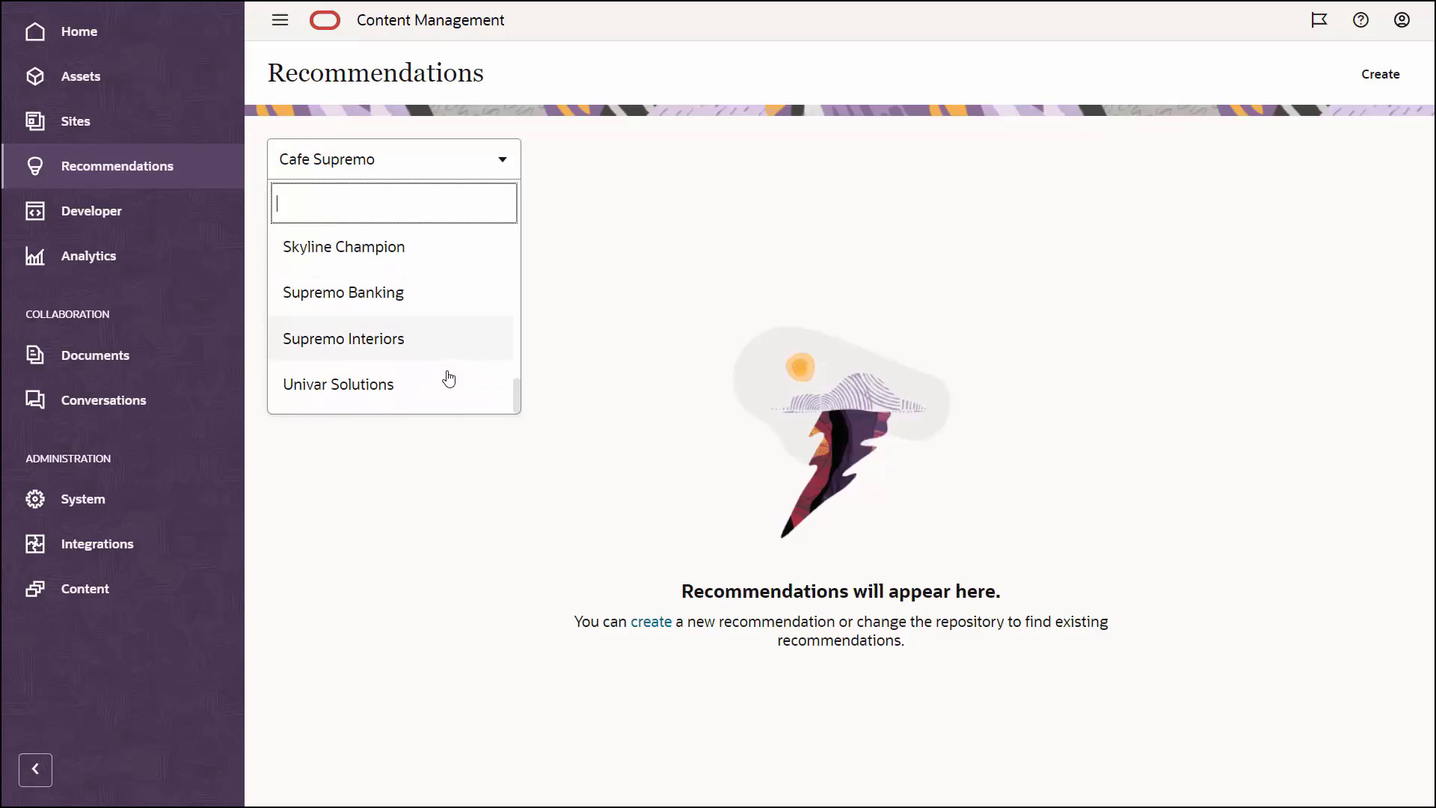
pyautogui.click(497, 340)
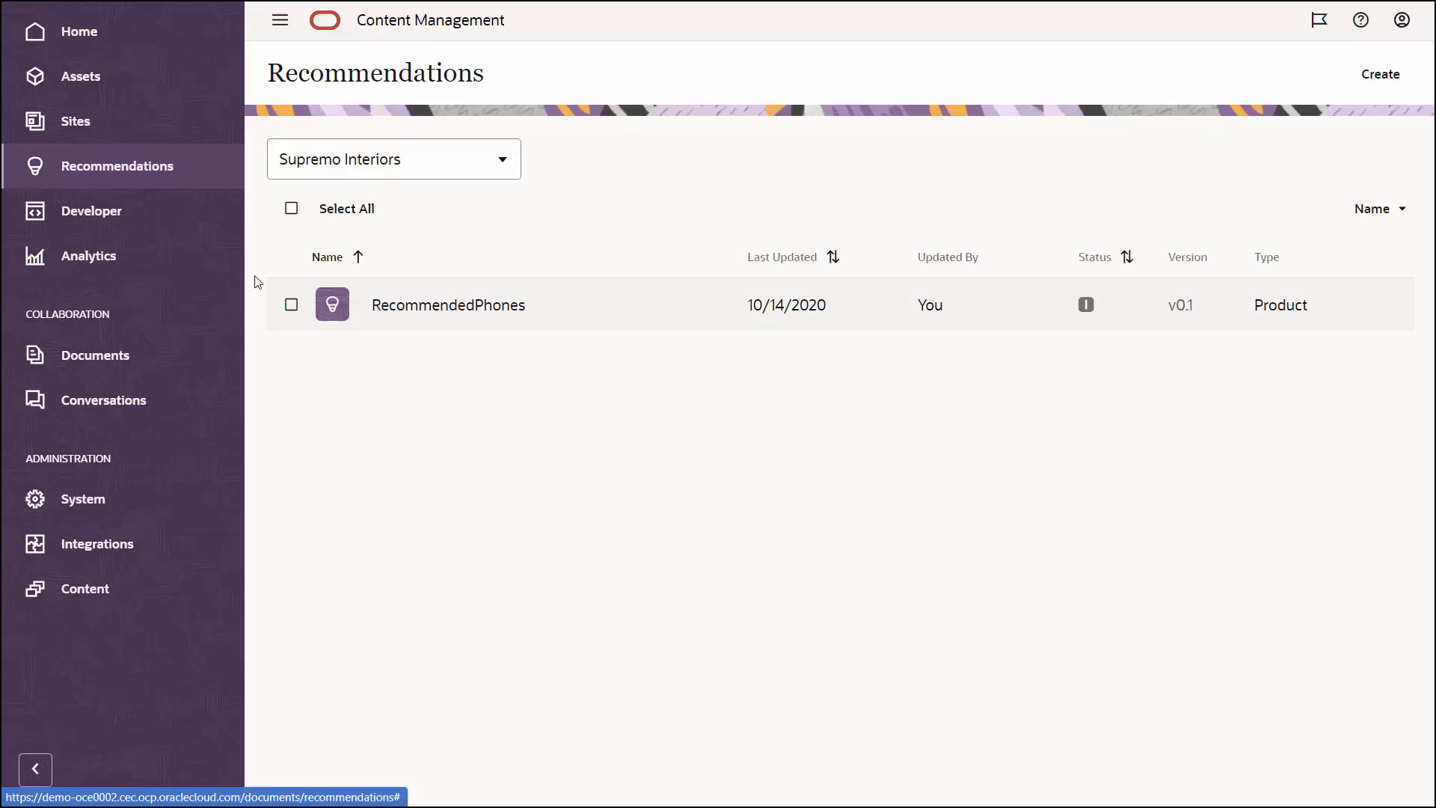
pyautogui.click(123, 217)
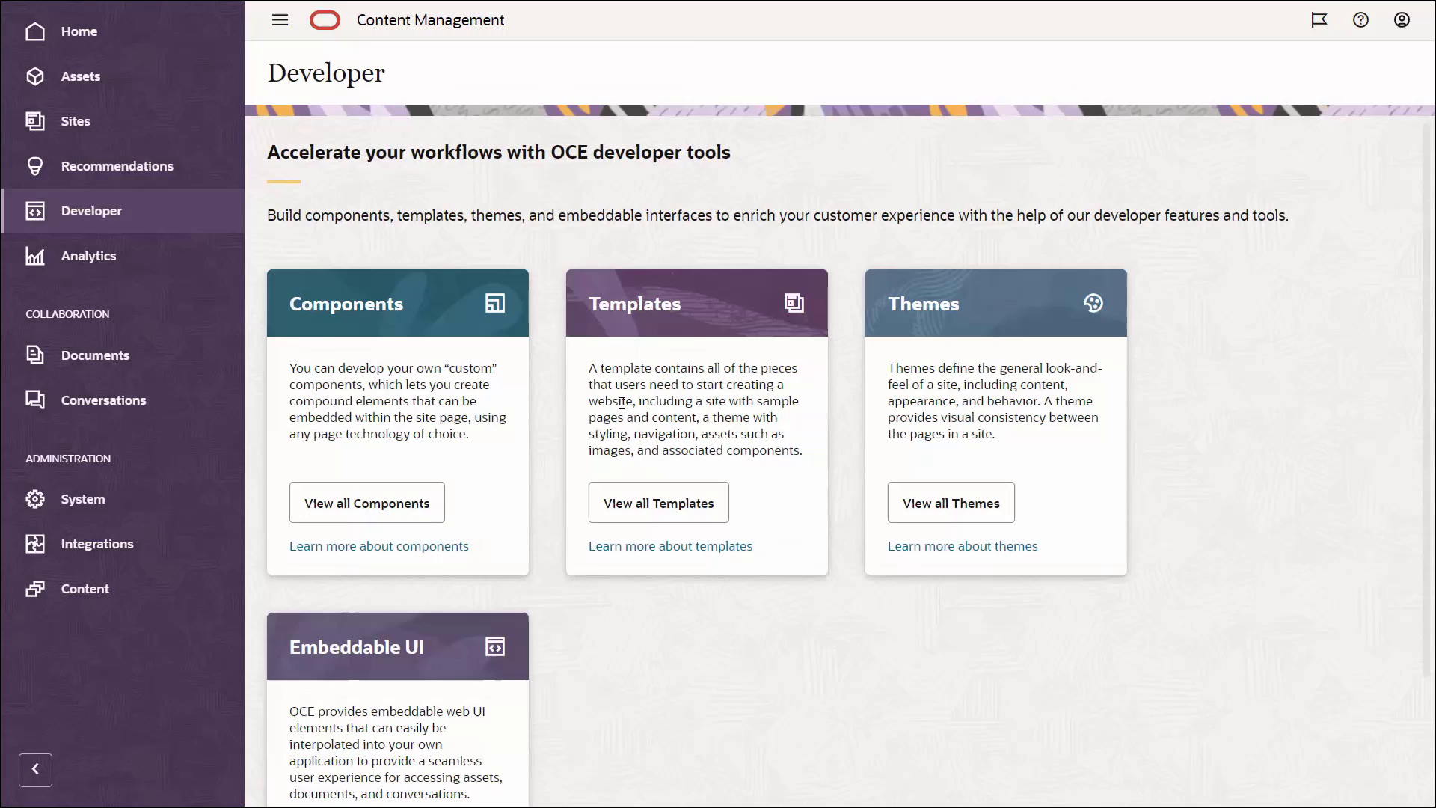
# Collapse the sidebar, view the Analytics dashboard with 3,075 assets, then go to Documents.
pyautogui.click(36, 769)
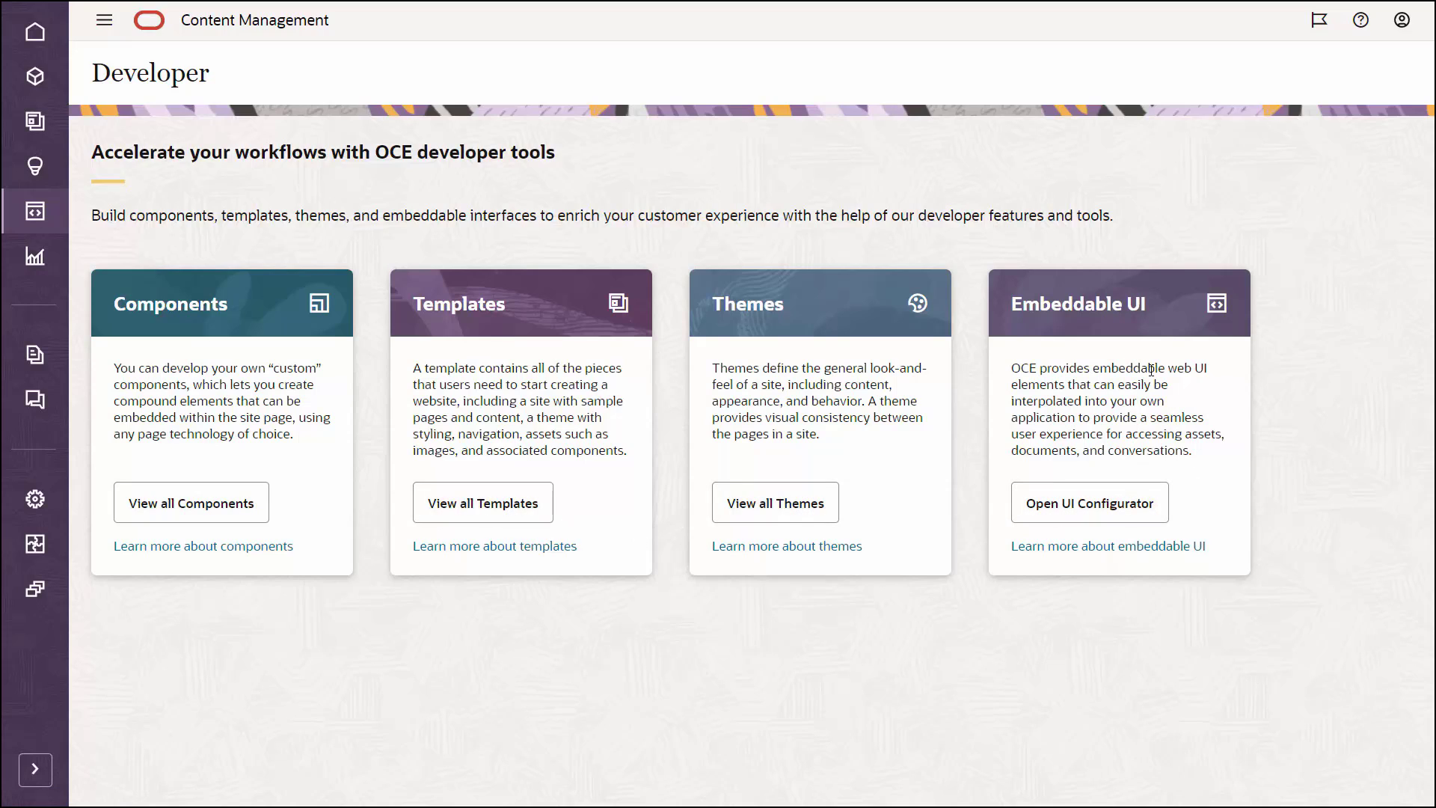
pyautogui.click(35, 256)
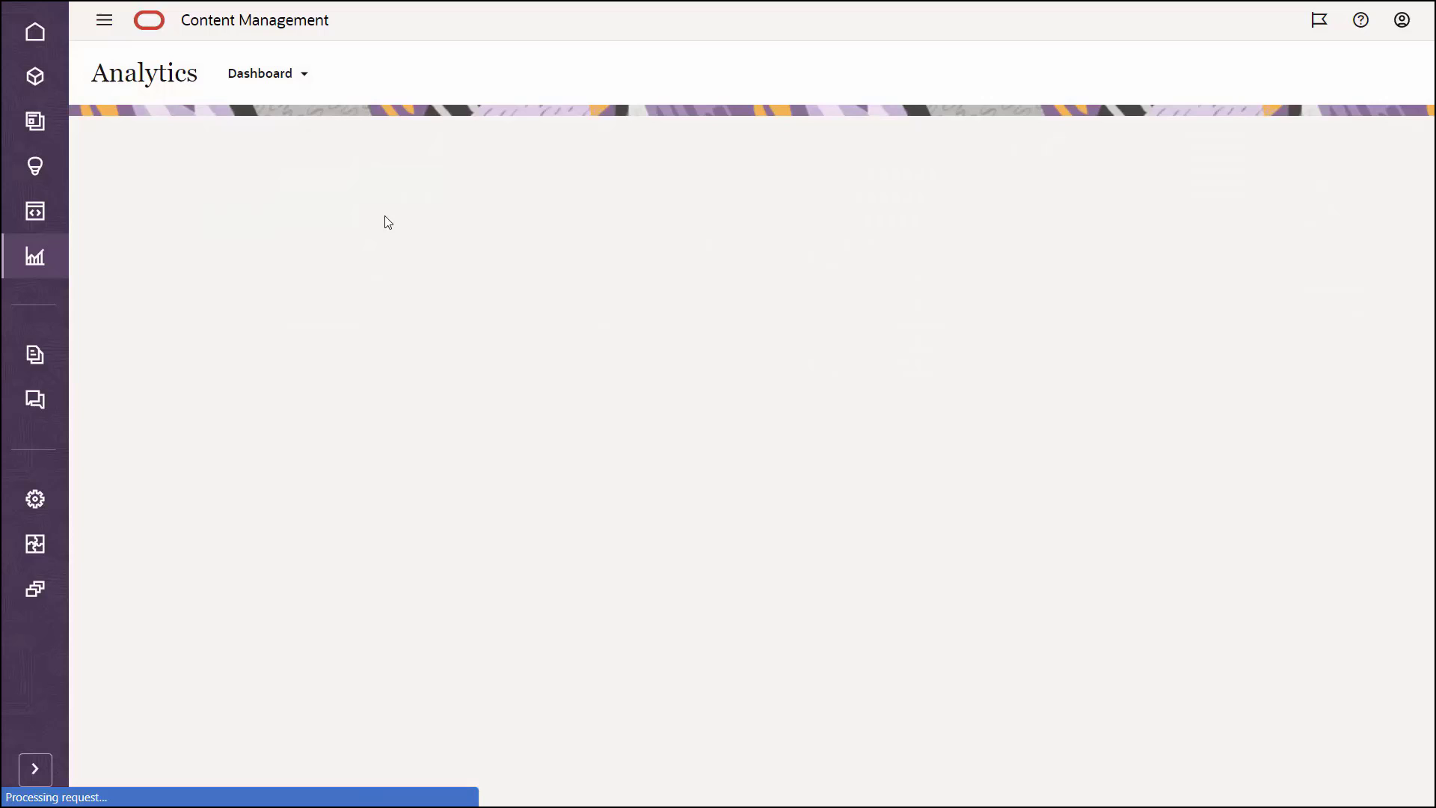
pyautogui.click(299, 81)
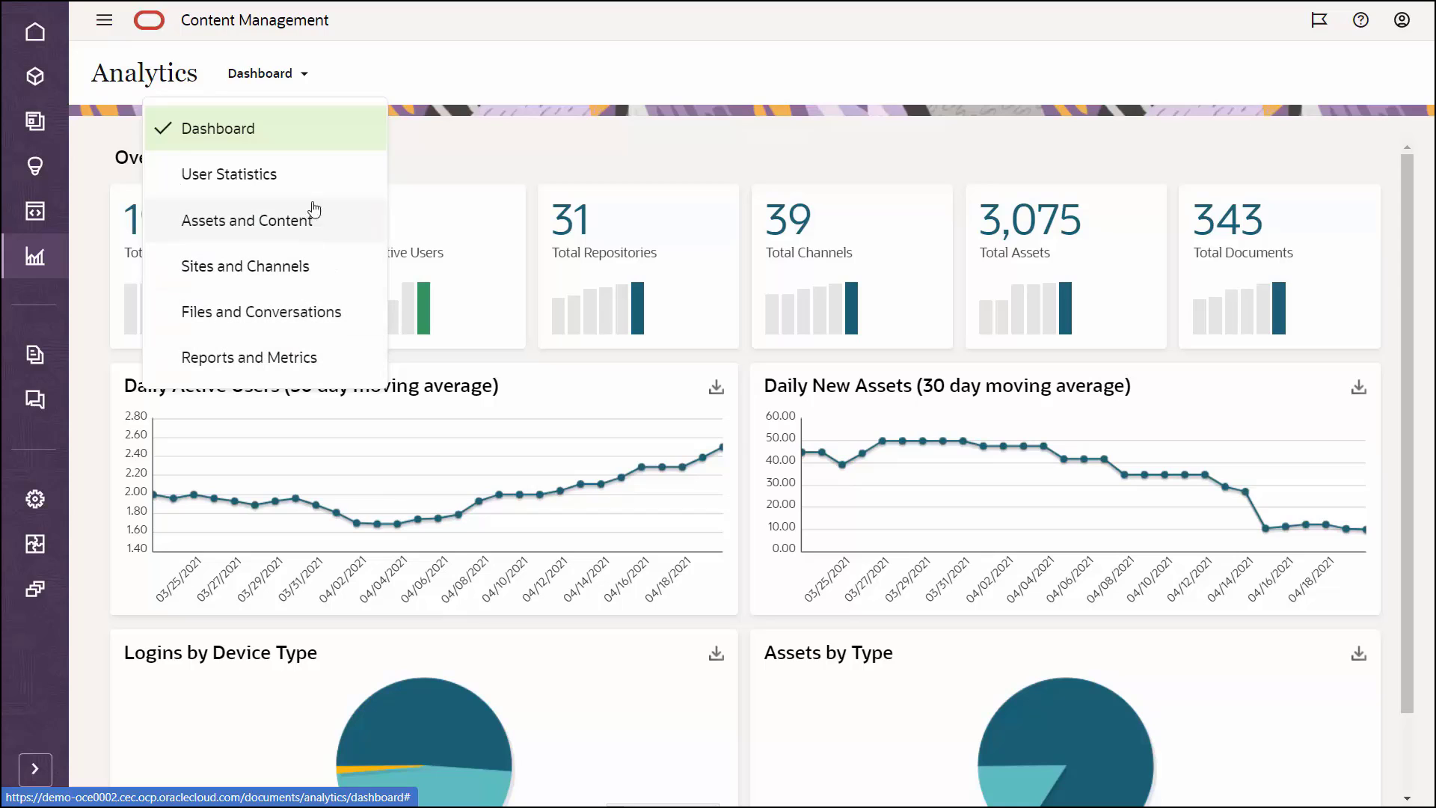
pyautogui.click(456, 155)
pyautogui.click(42, 365)
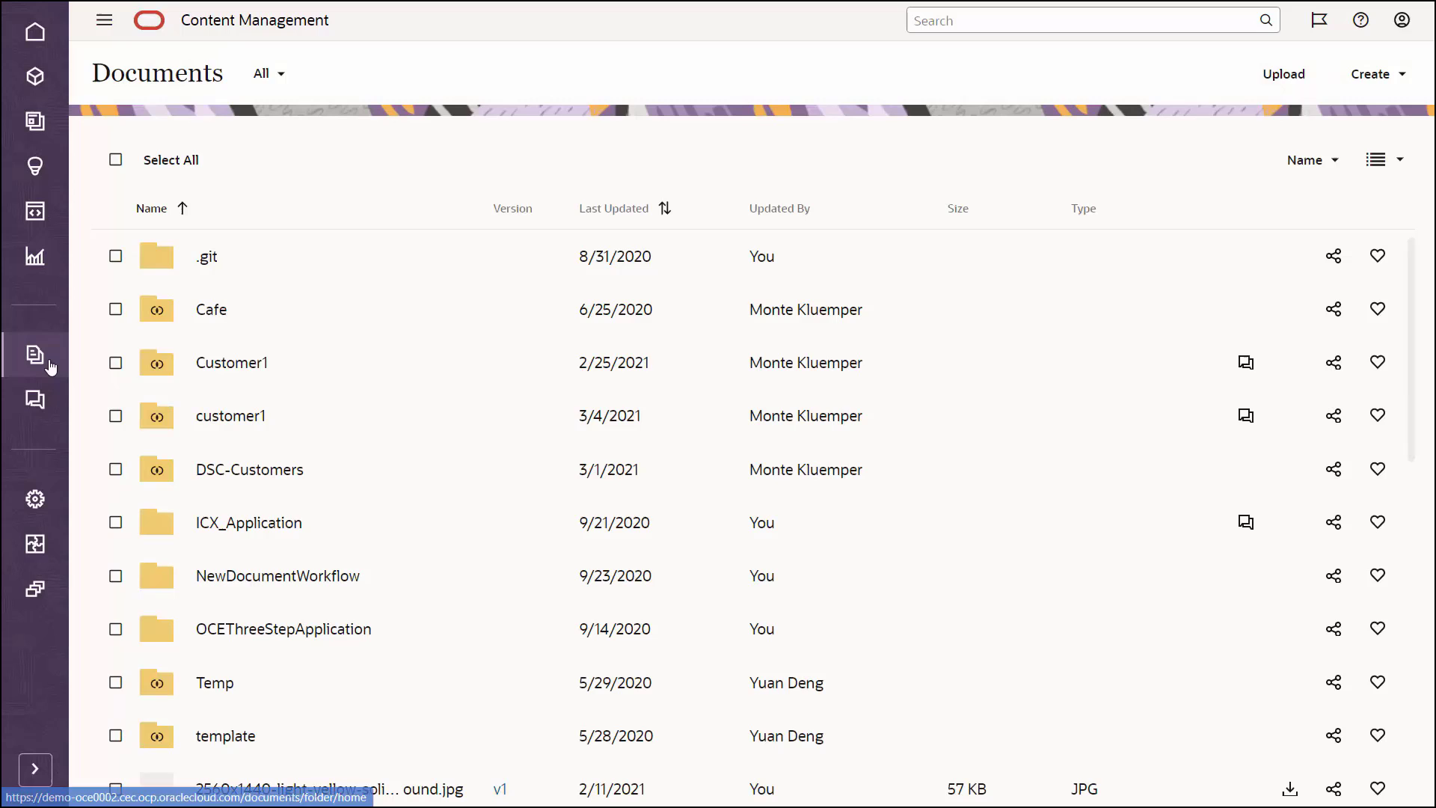
# Scroll the Documents list, select a DOCX file, then go to Conversations.
pyautogui.scroll(-8, 356, 436)
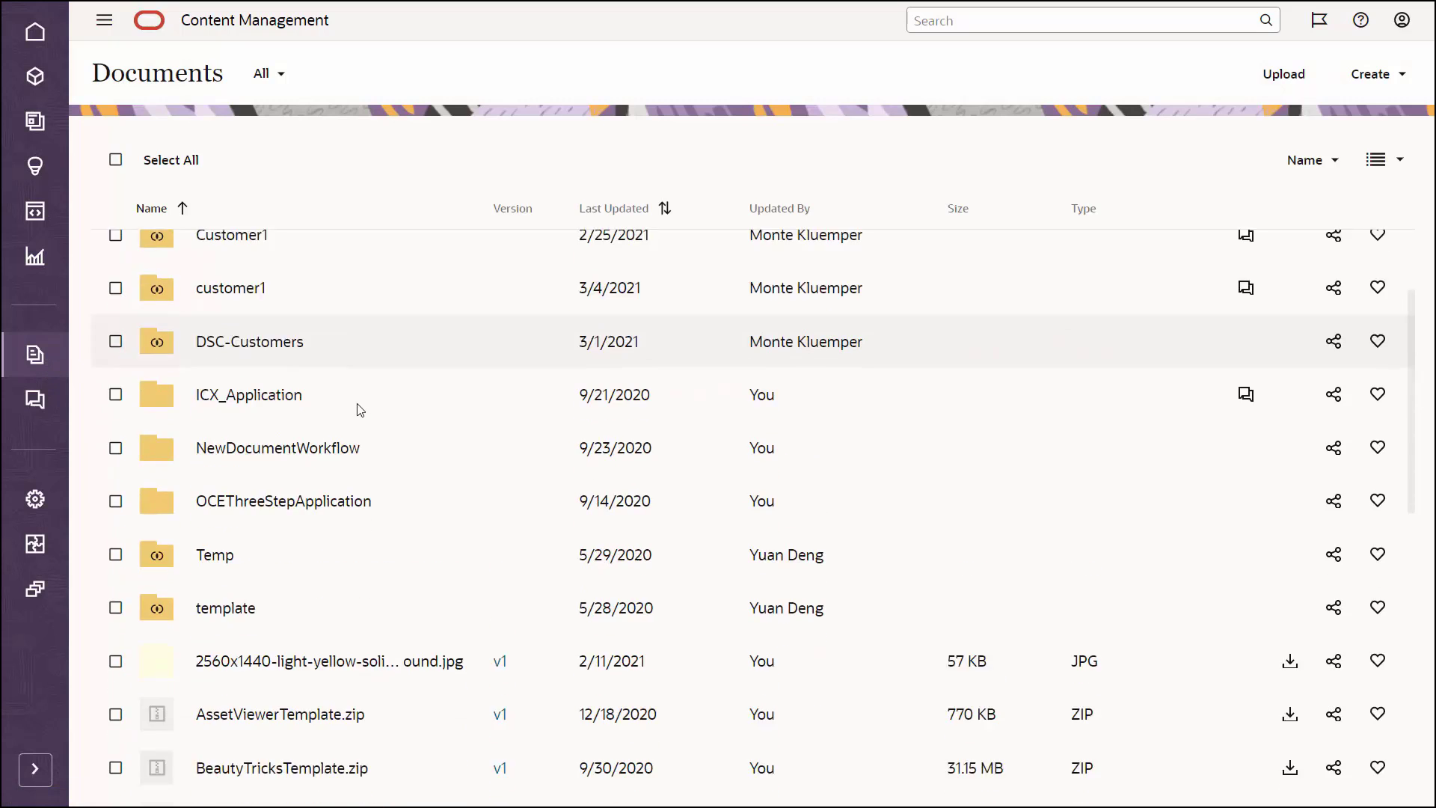
pyautogui.scroll(-1, 384, 424)
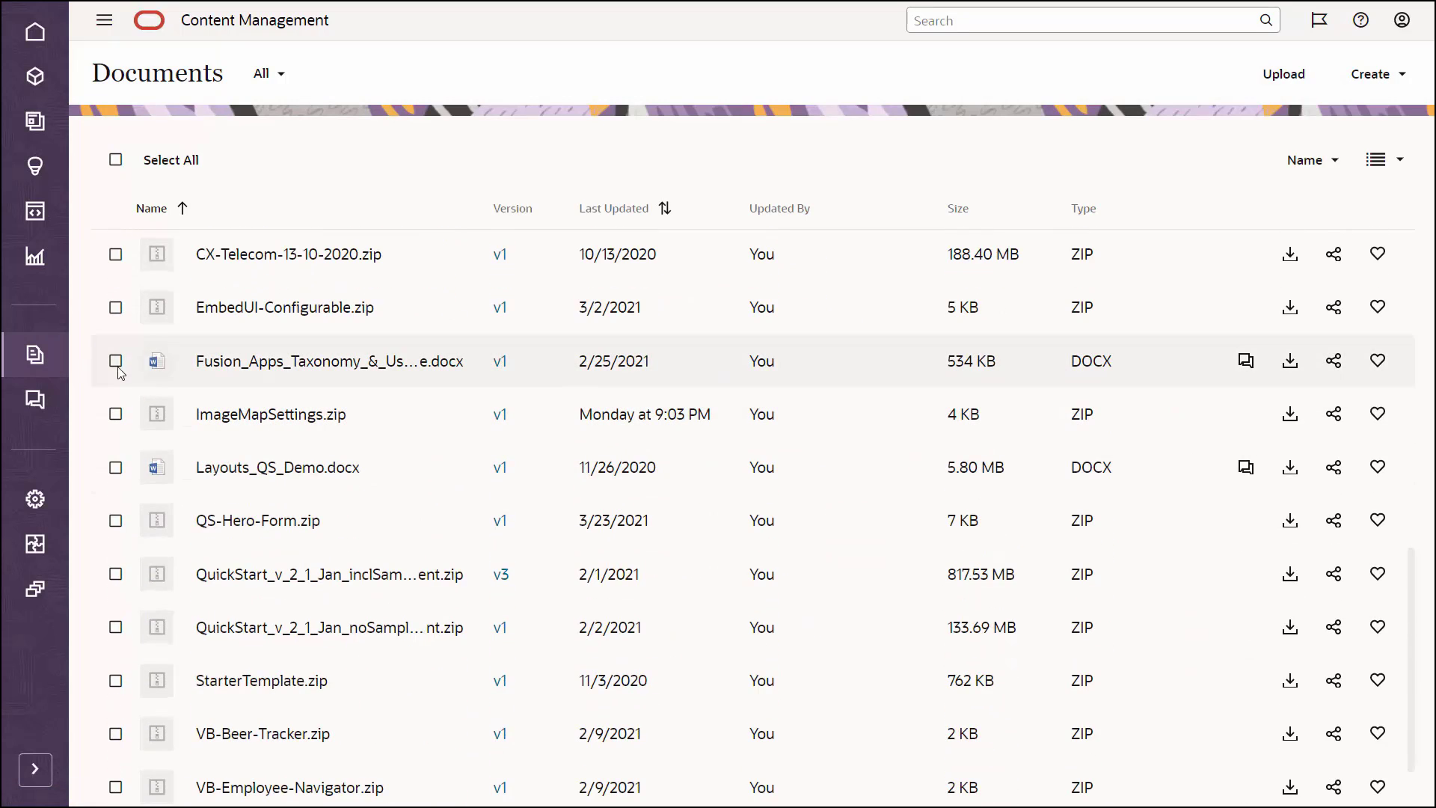
pyautogui.click(115, 360)
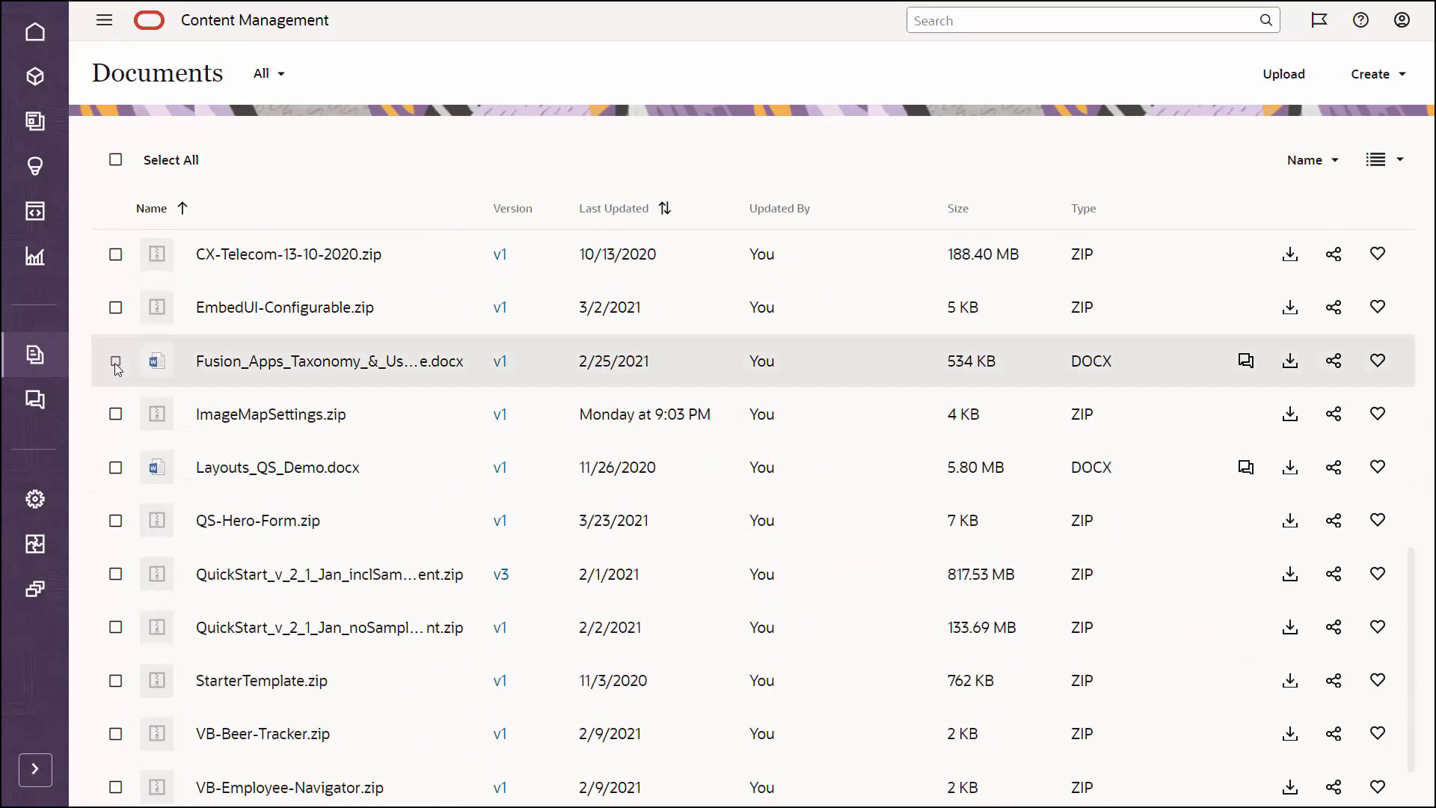
pyautogui.click(30, 417)
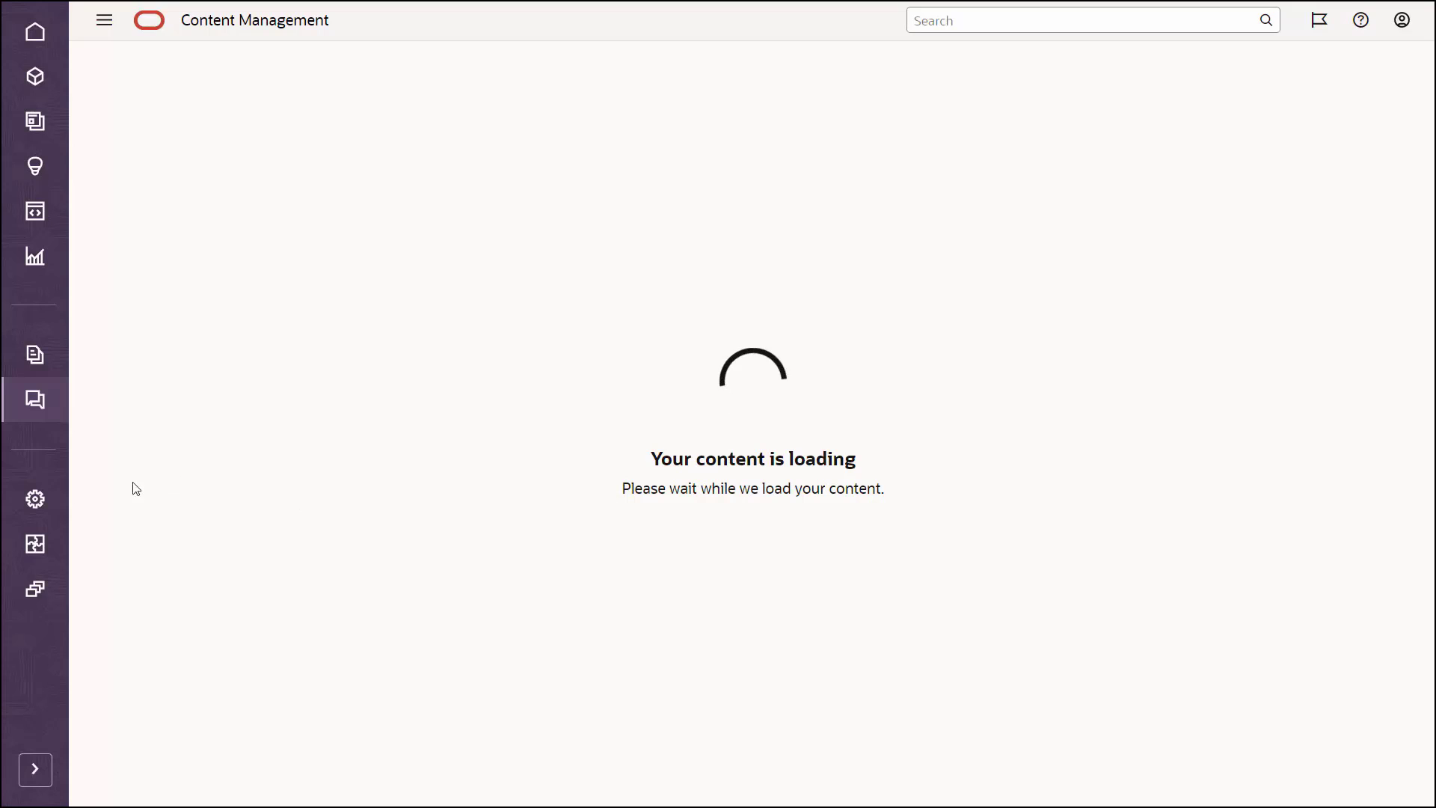
# Open the System settings and switch from the General section to Security.
pyautogui.click(36, 505)
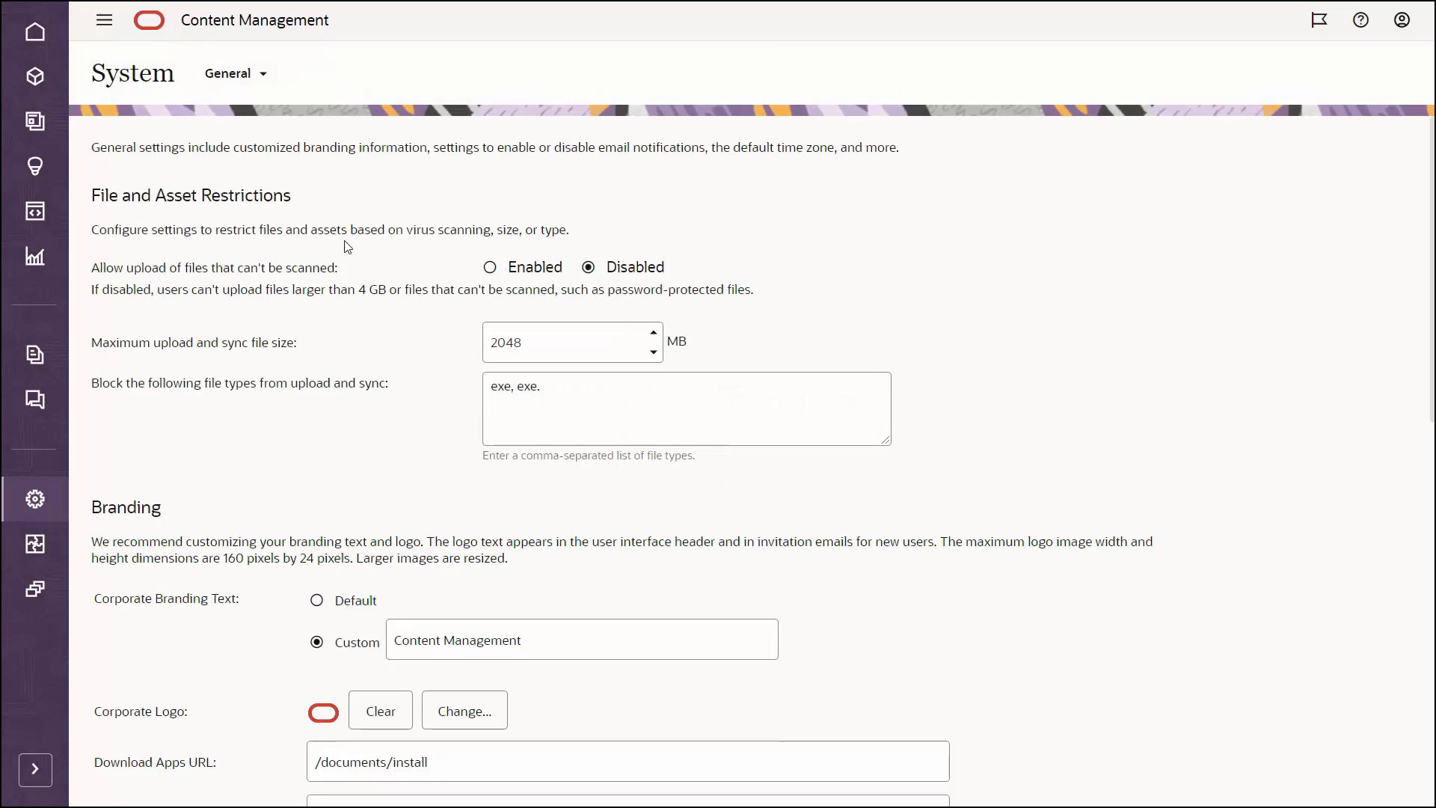
pyautogui.click(261, 74)
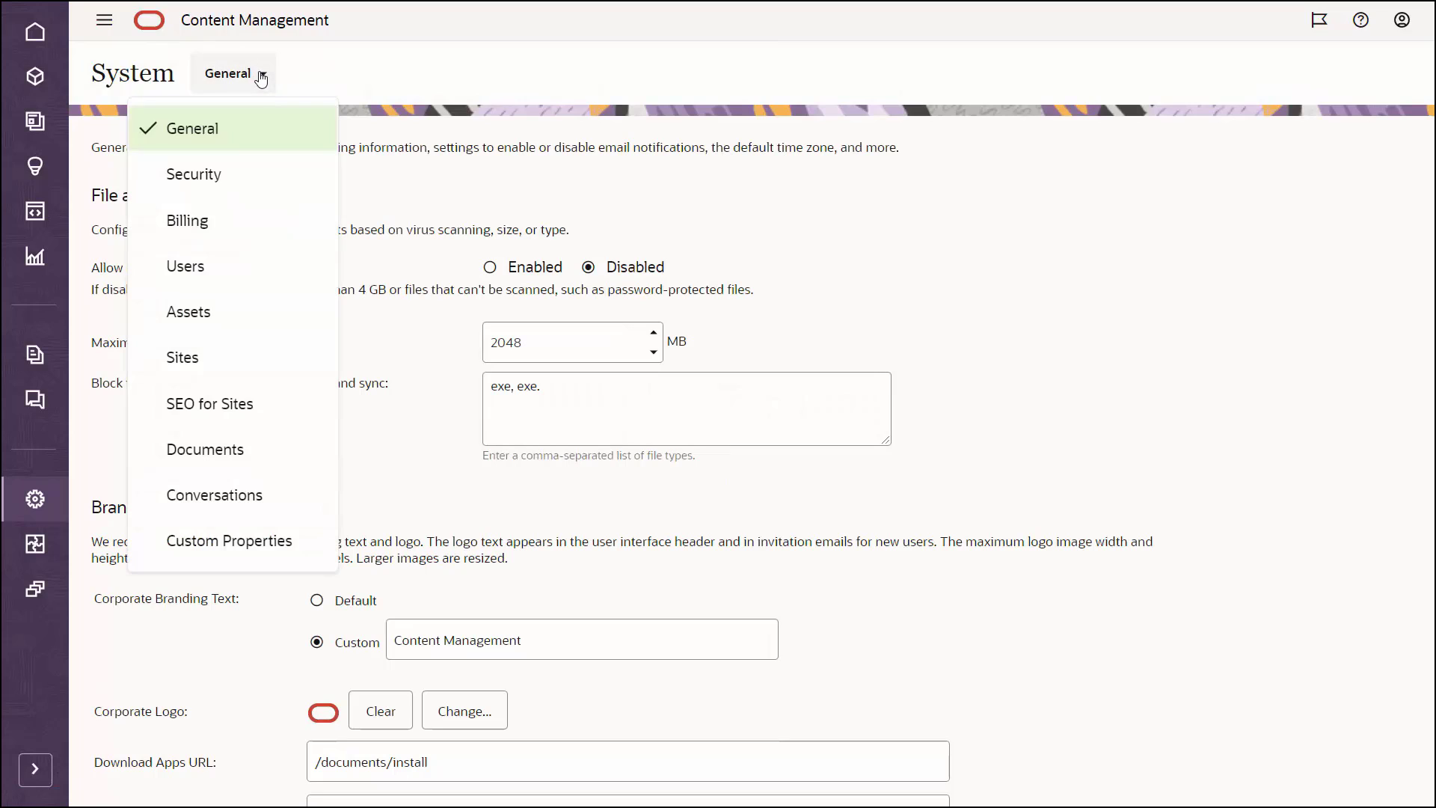
pyautogui.click(270, 183)
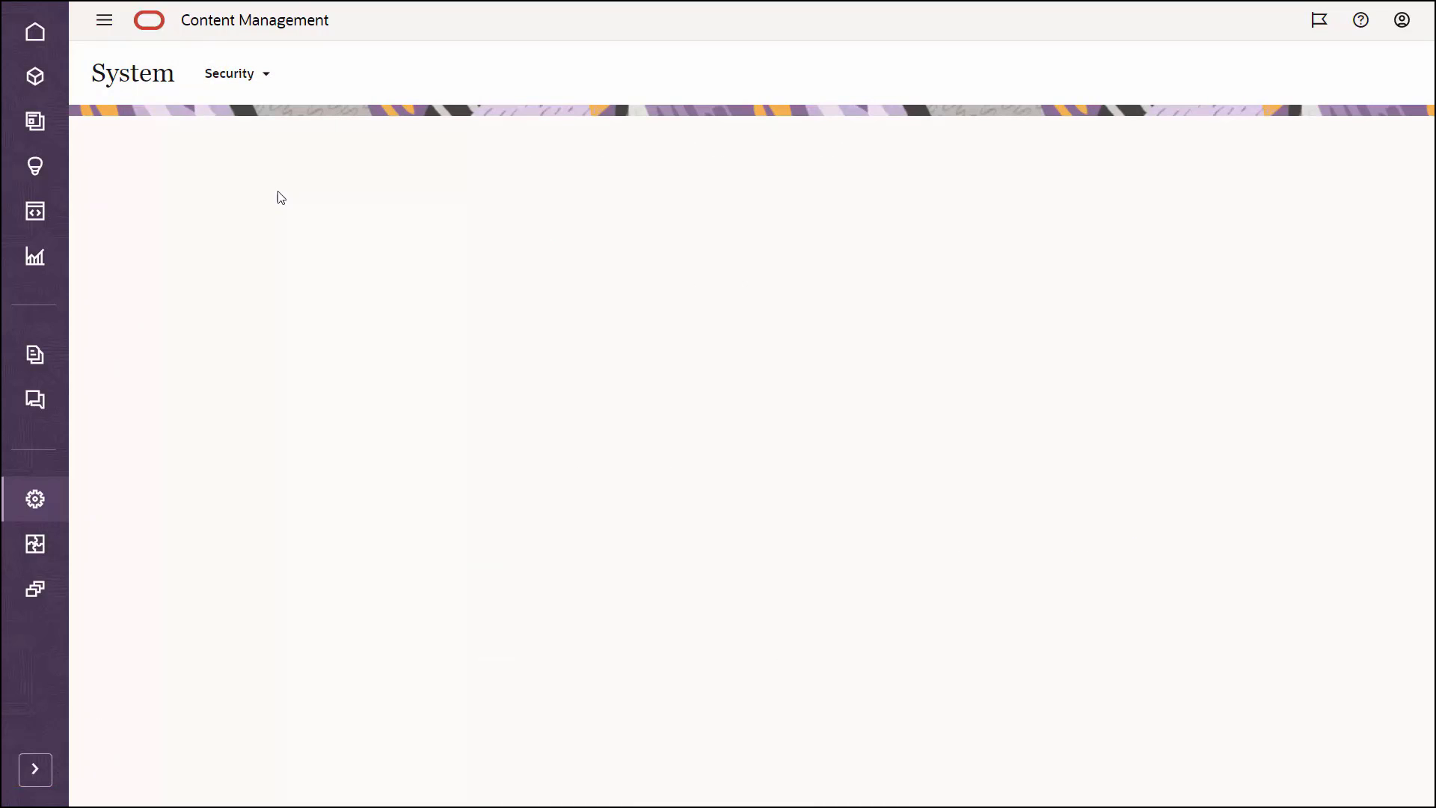
# Keep the Security settings displayed and go to the Integrations Applications page.
pyautogui.click(265, 75)
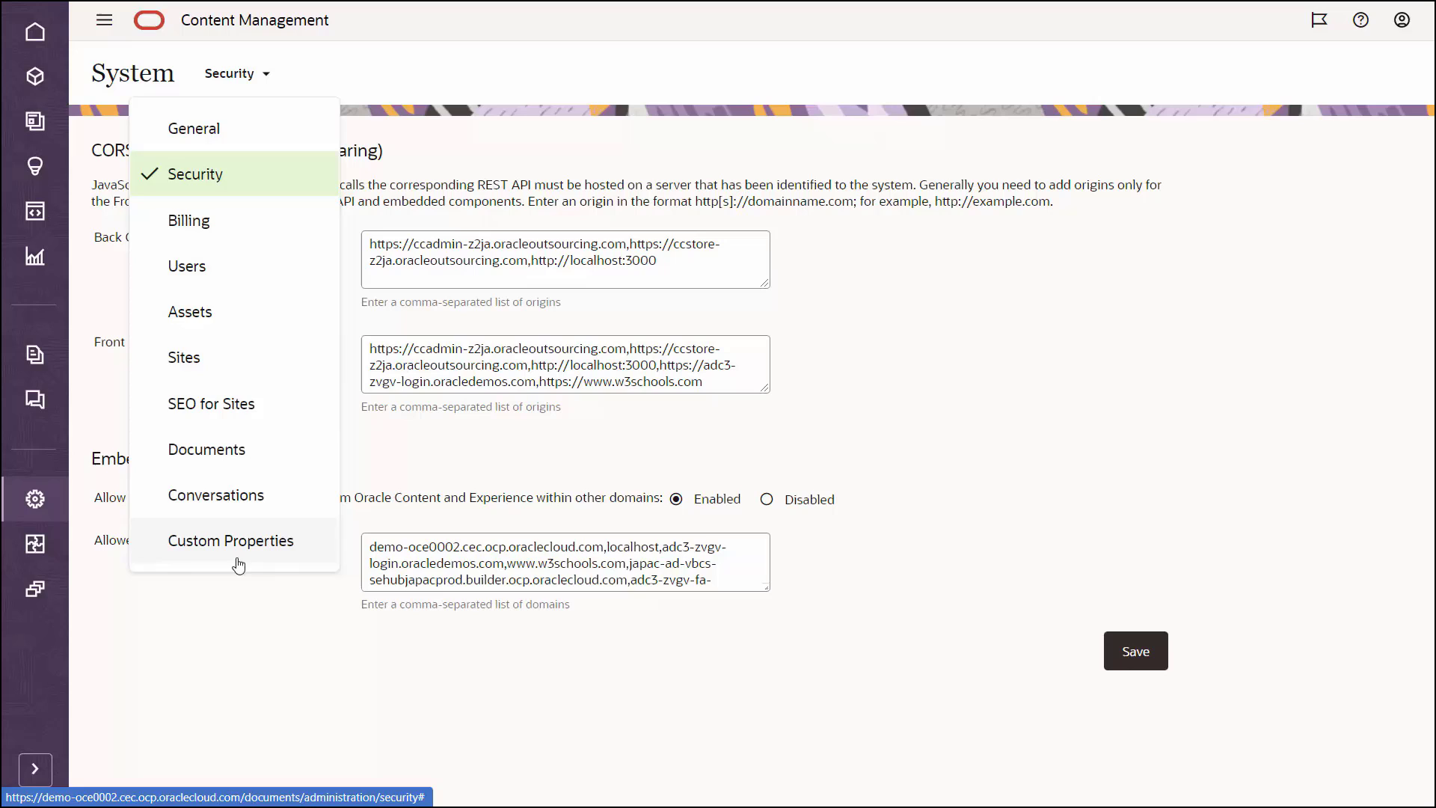
pyautogui.click(217, 604)
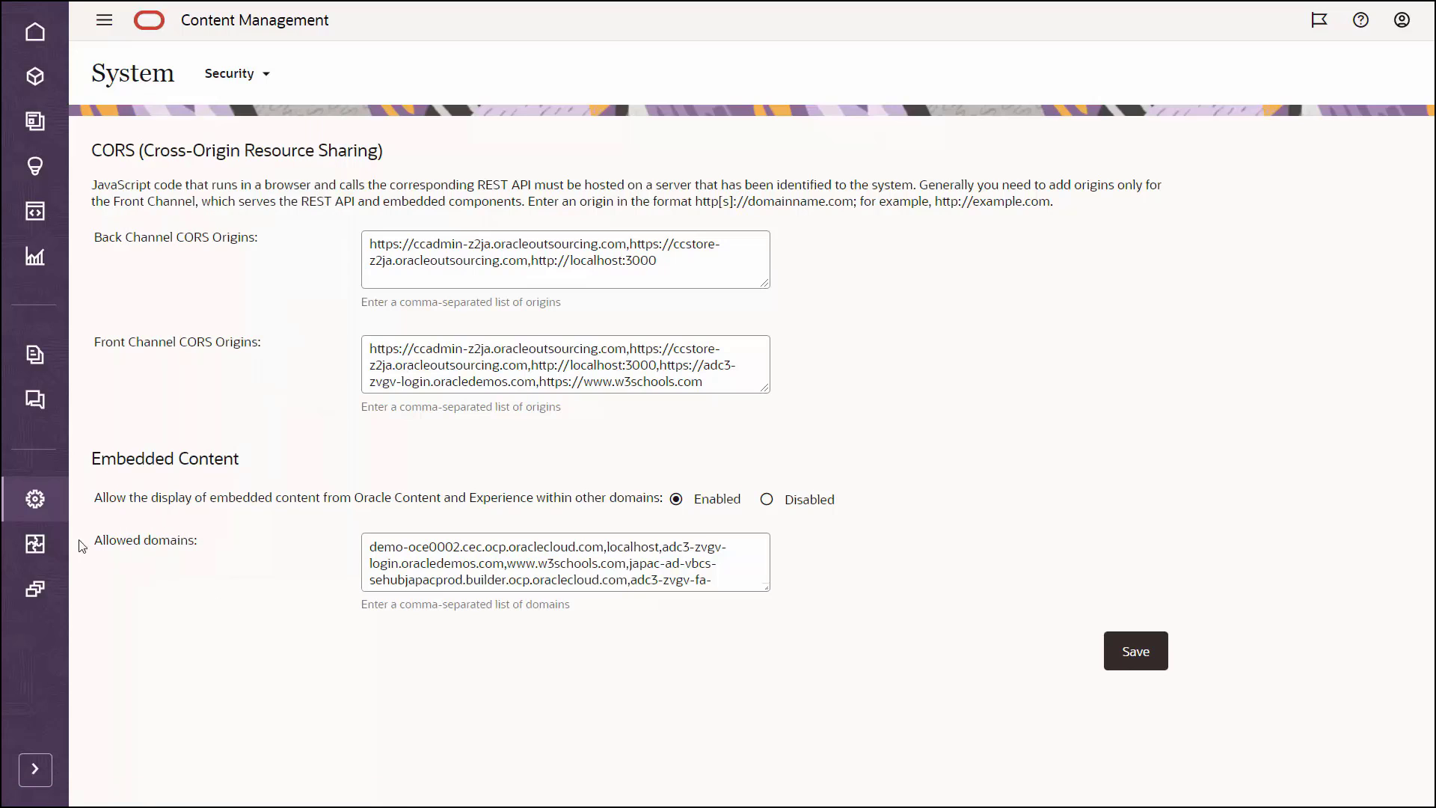
pyautogui.click(35, 544)
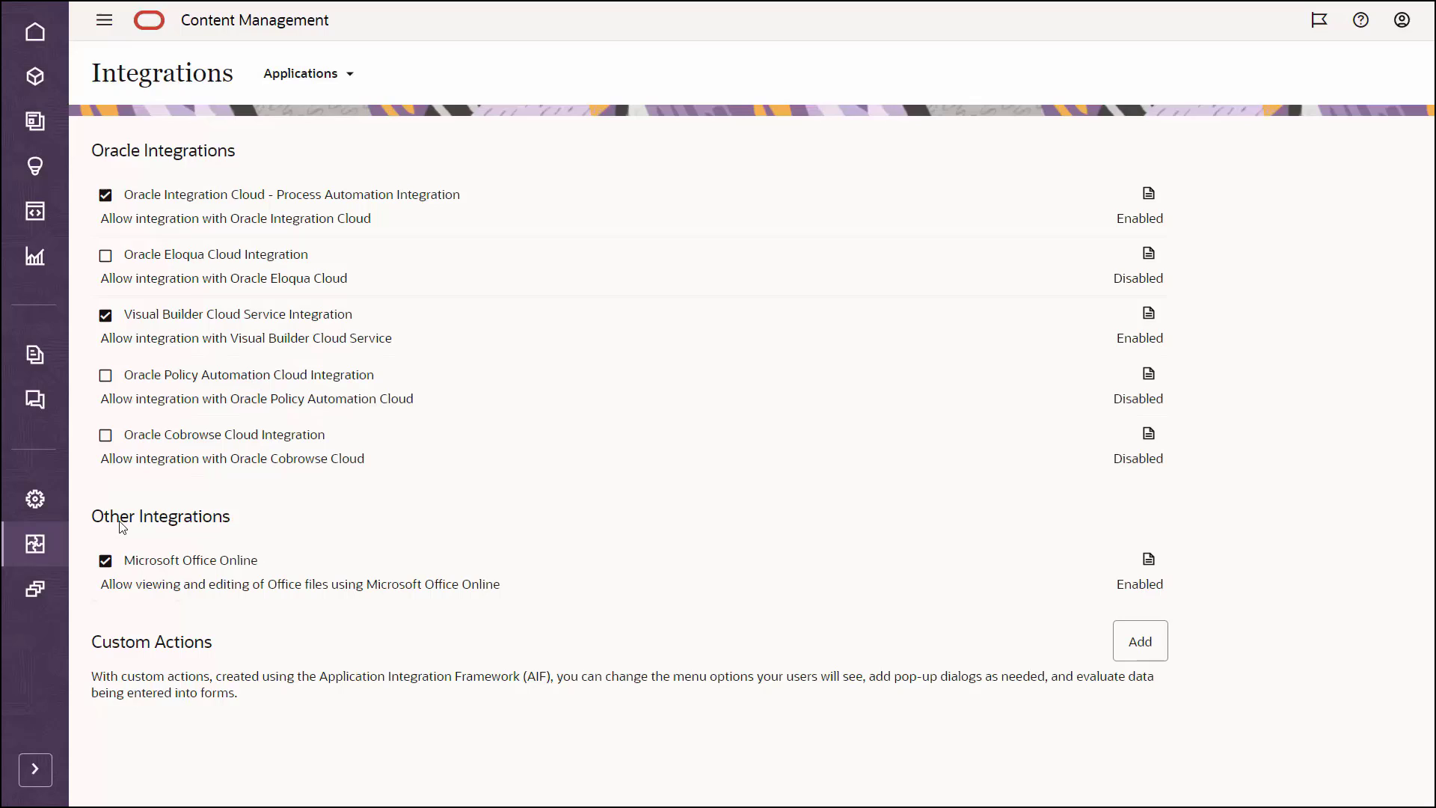
# Browse the Content Connectors list, then the Translation Connectors list.
pyautogui.click(303, 74)
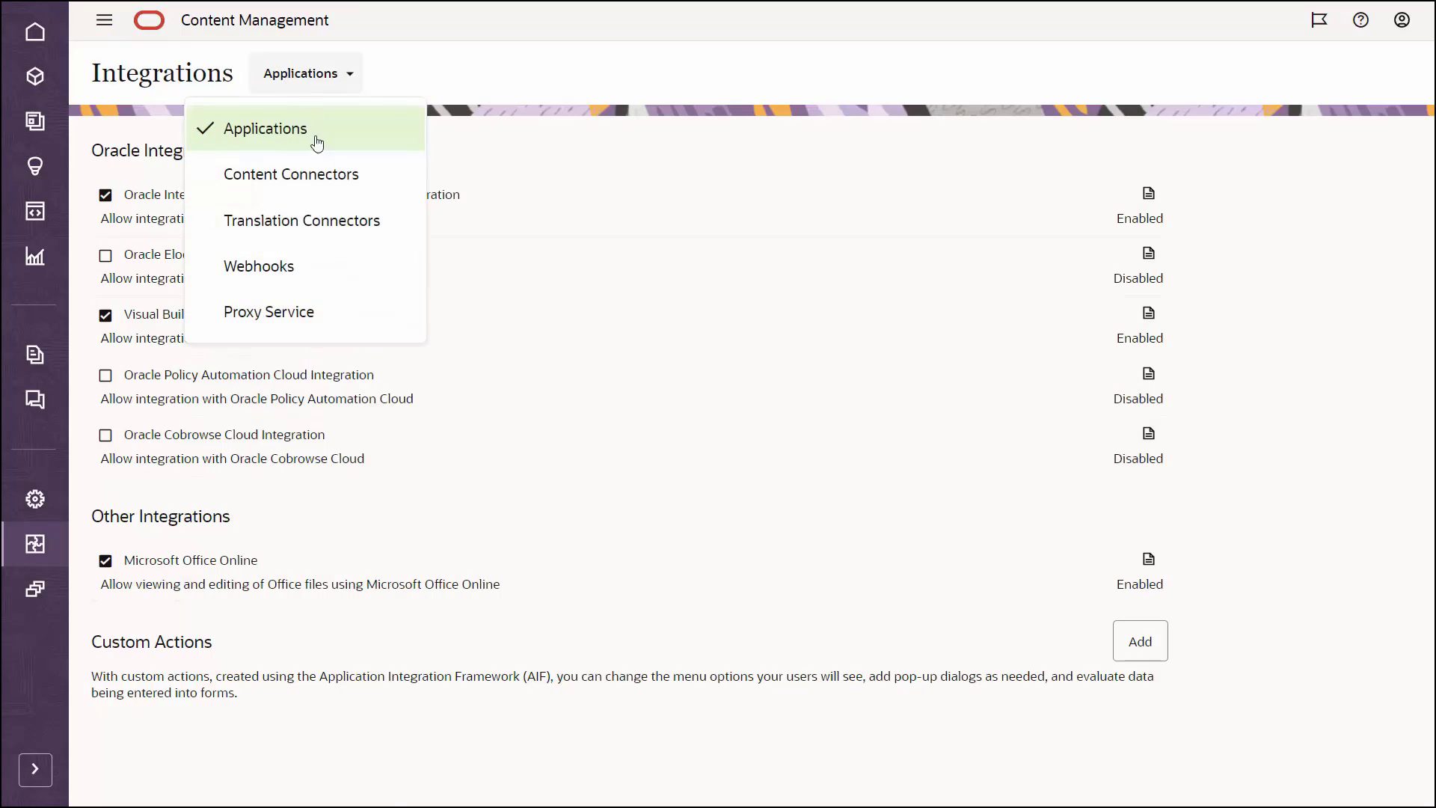
pyautogui.click(356, 186)
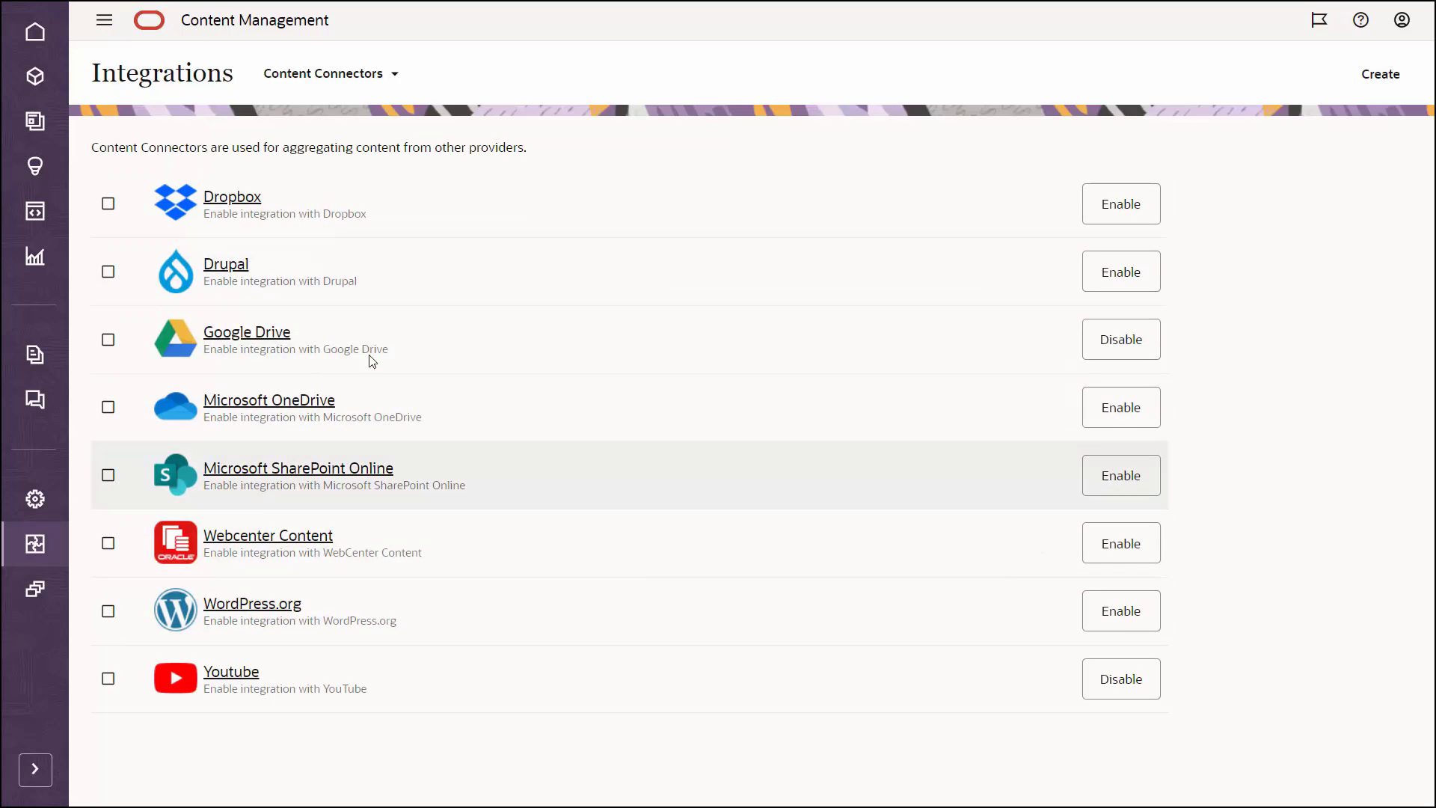
pyautogui.click(350, 94)
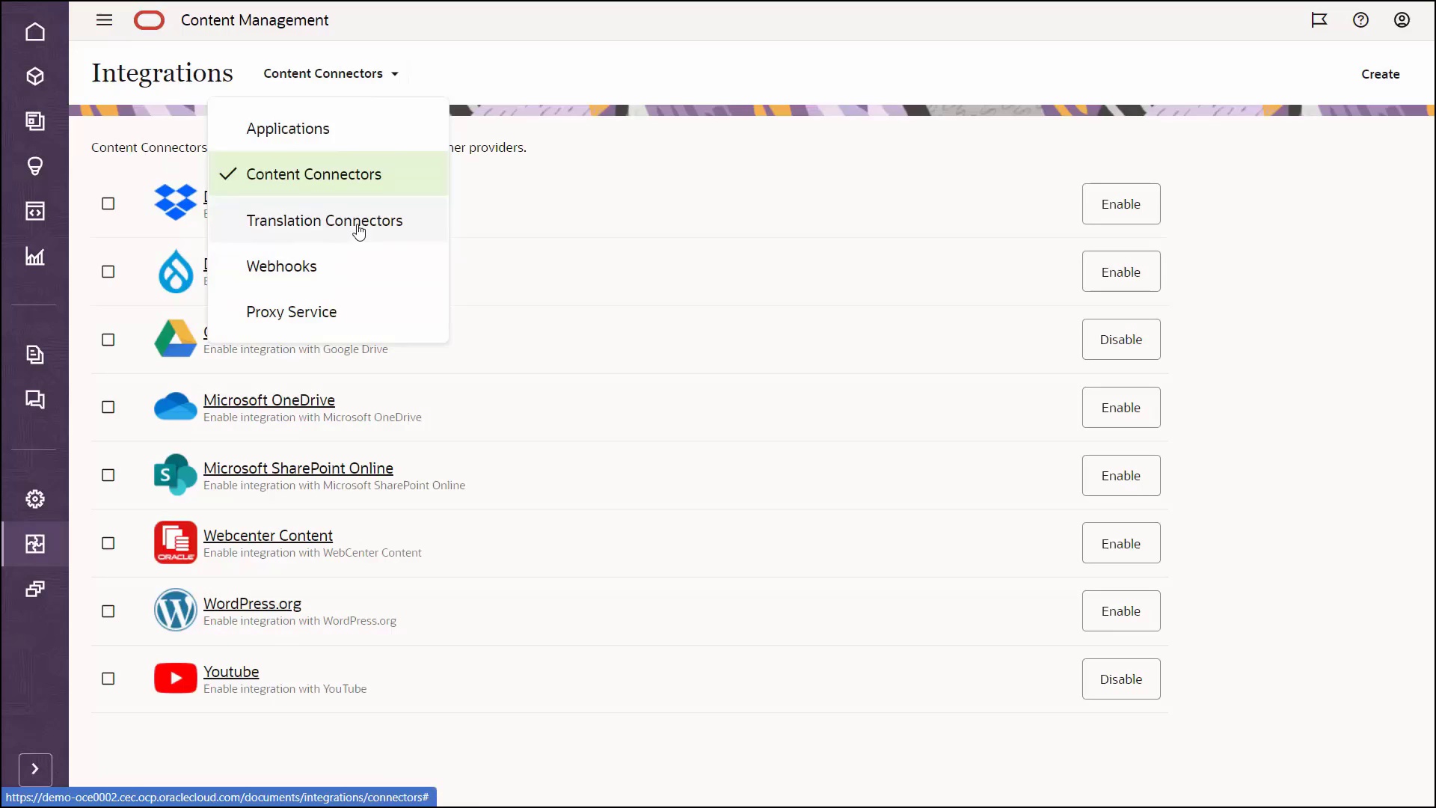
pyautogui.click(358, 226)
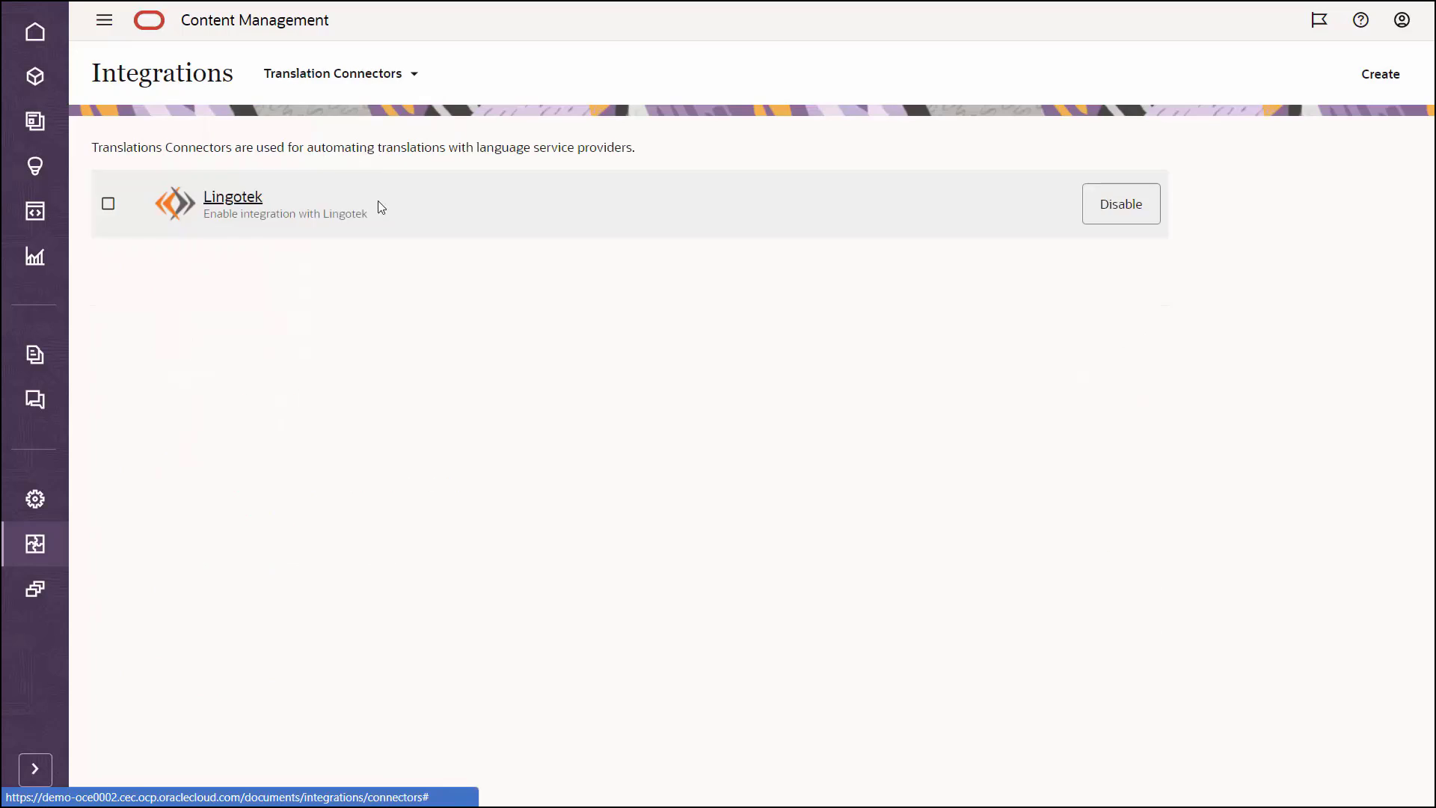
# View the Webhooks list, then go to the Content Repositories page.
pyautogui.click(346, 92)
pyautogui.click(344, 267)
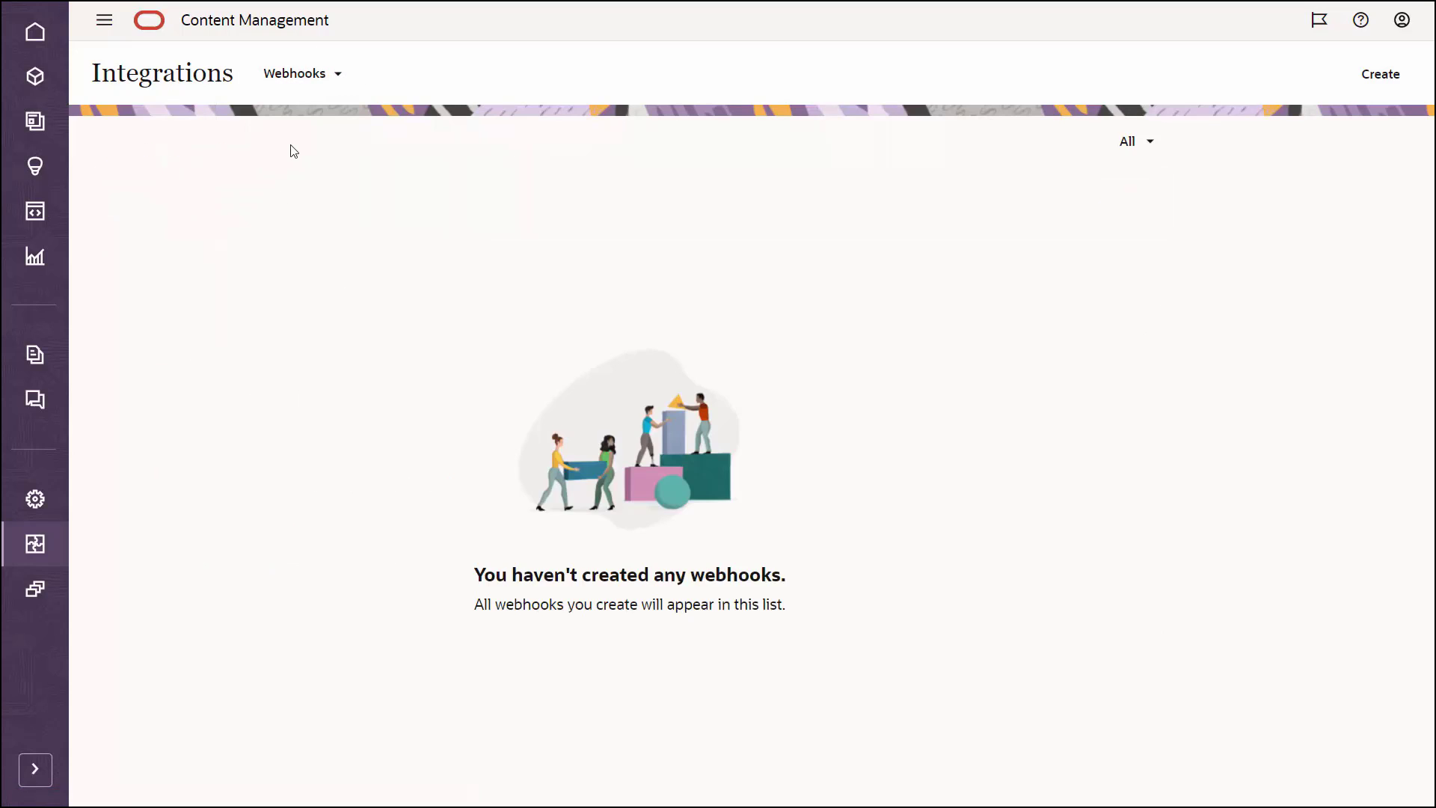
pyautogui.click(342, 78)
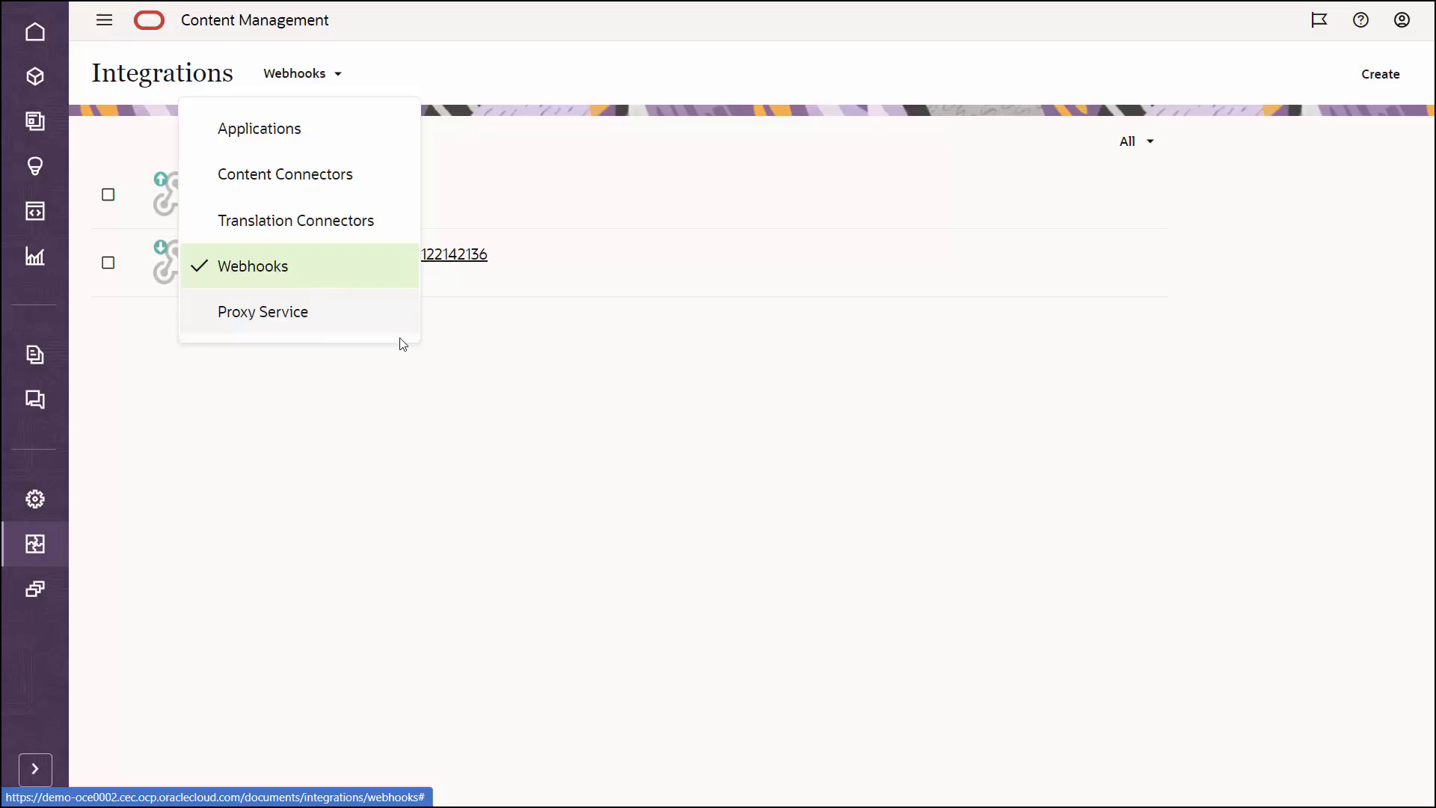
pyautogui.click(516, 398)
pyautogui.click(31, 594)
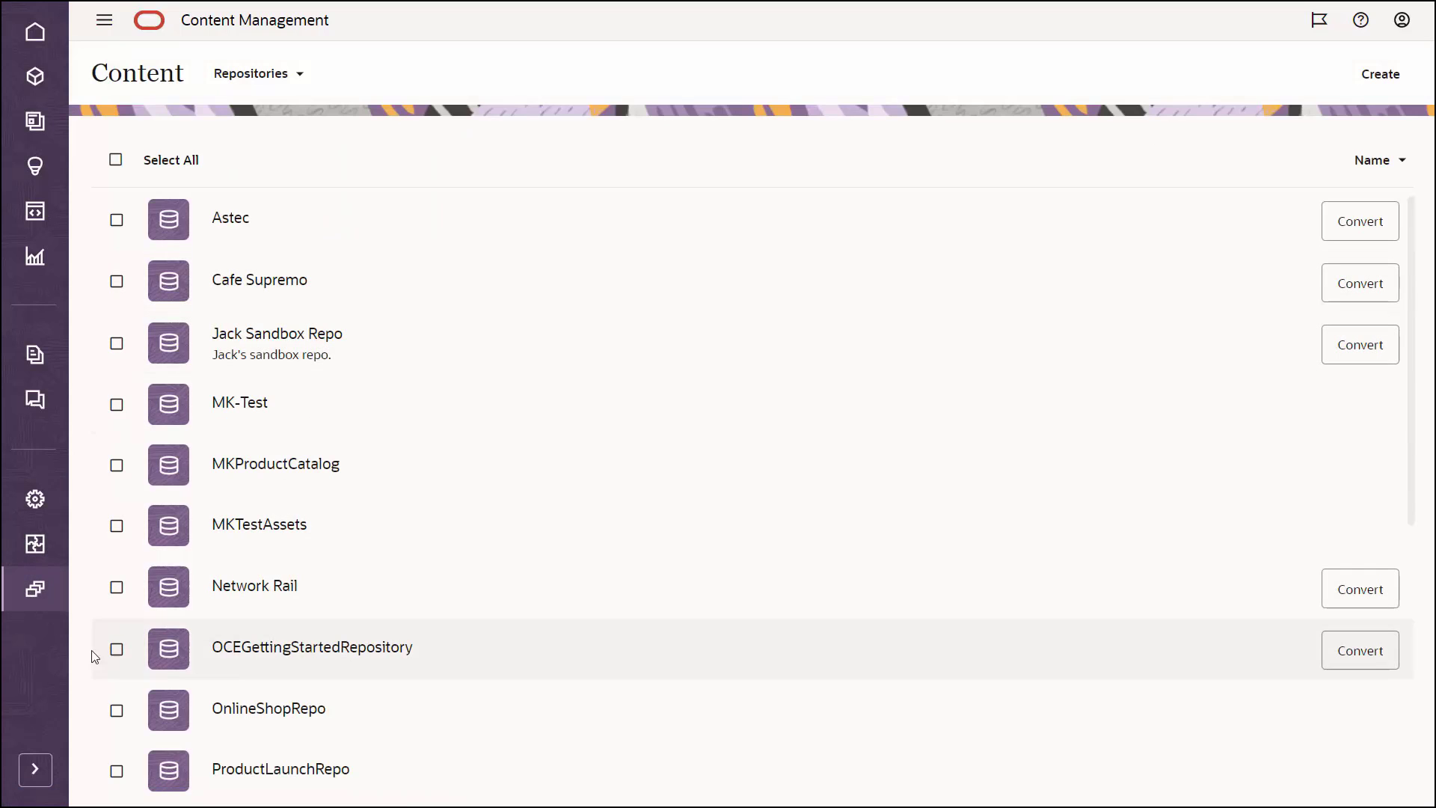
# Expand the sidebar to show section names and return to the Home dashboard.
pyautogui.click(39, 775)
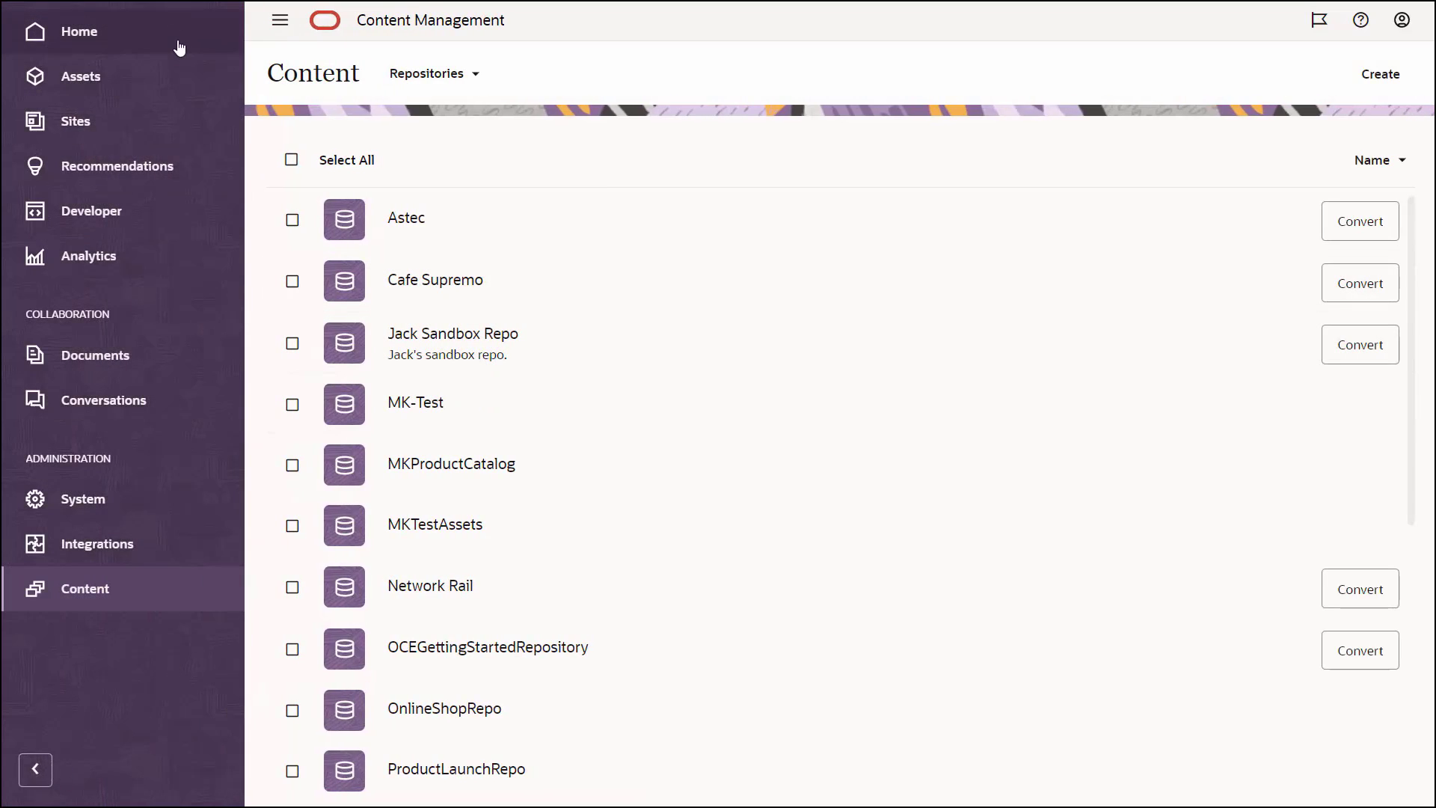
pyautogui.click(179, 48)
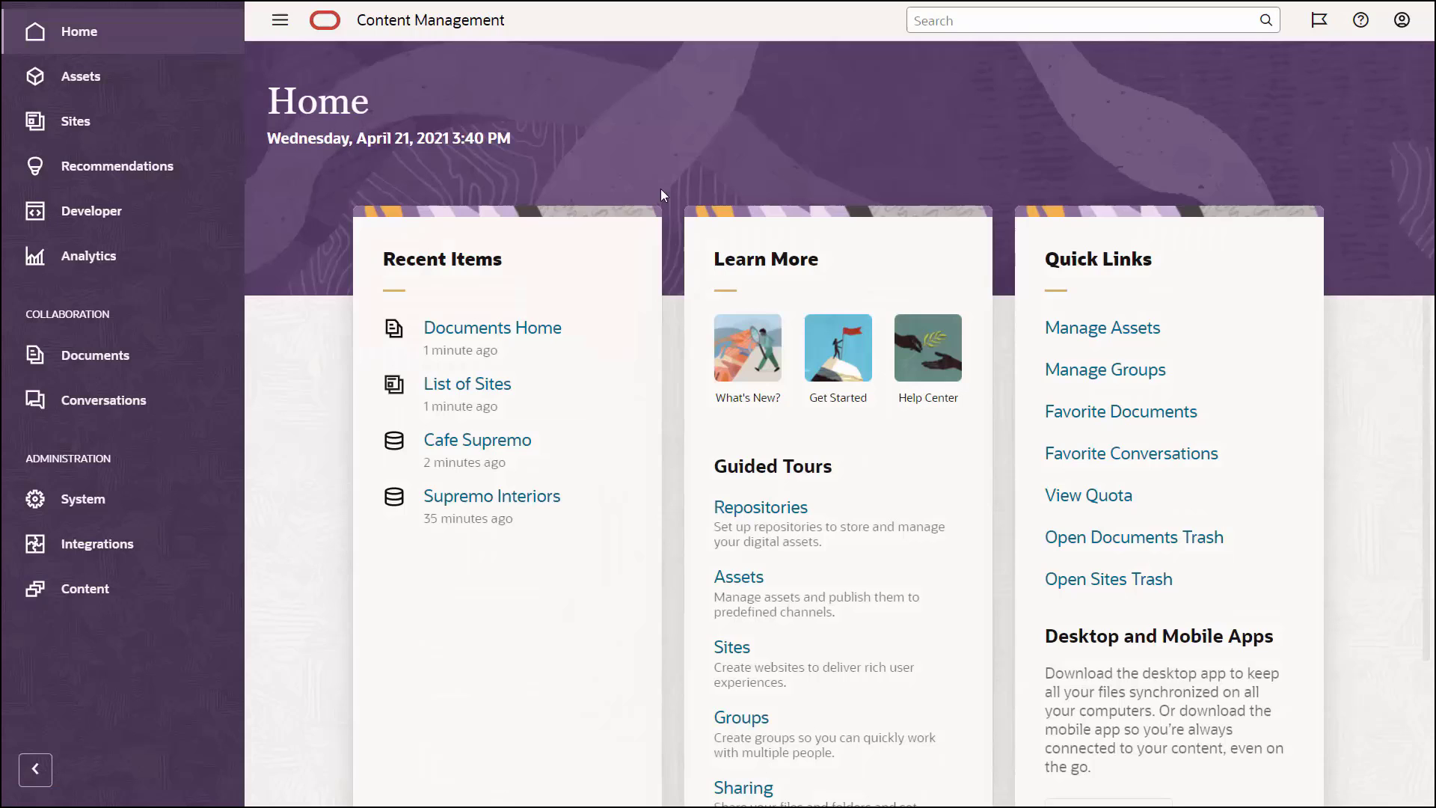